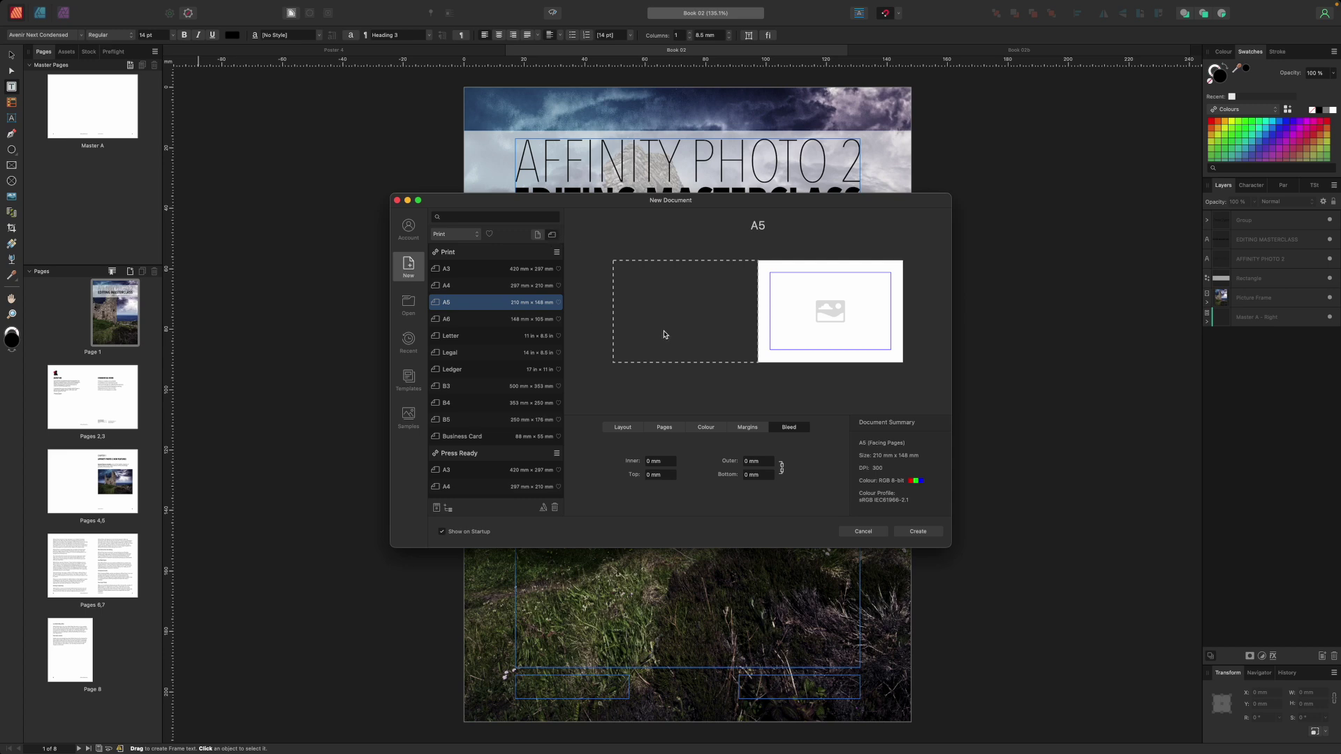
Step: Set up a portrait A5 facing-pages document with image placement set to Prefer Linked
click(538, 235)
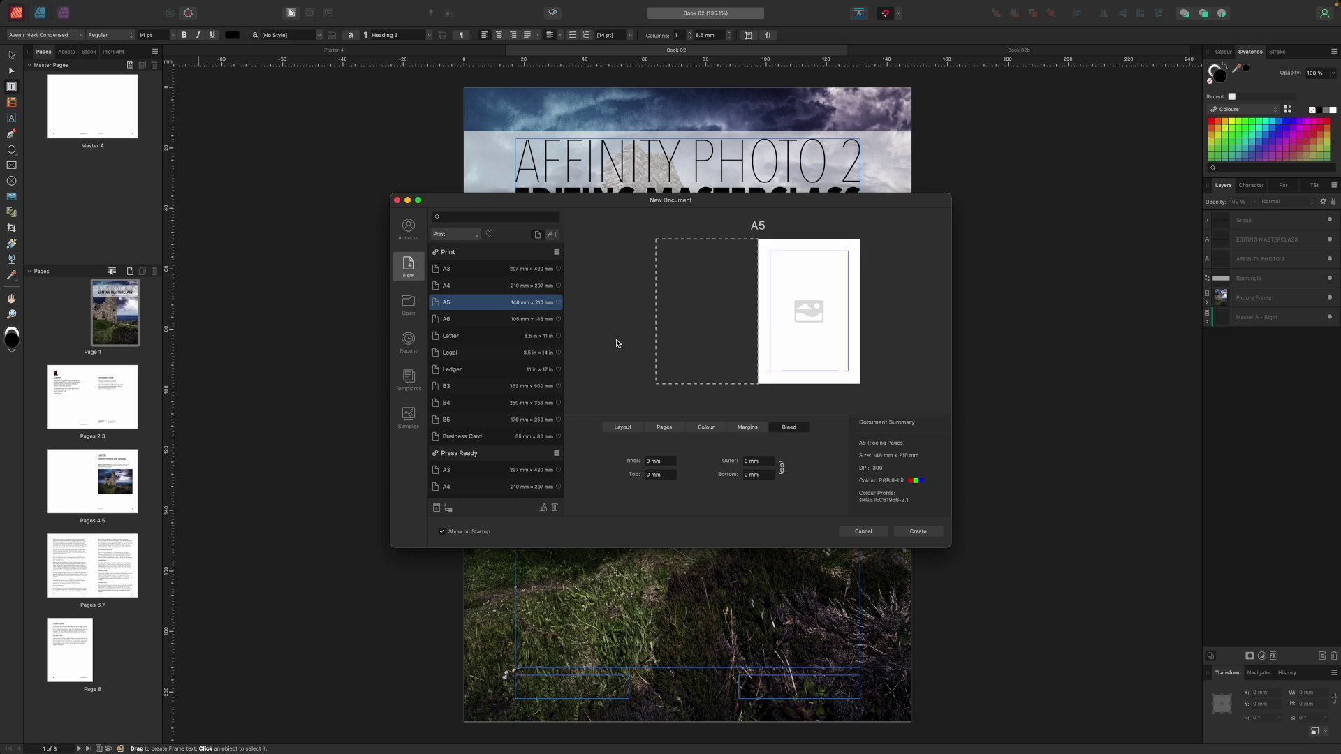
click(623, 426)
click(773, 478)
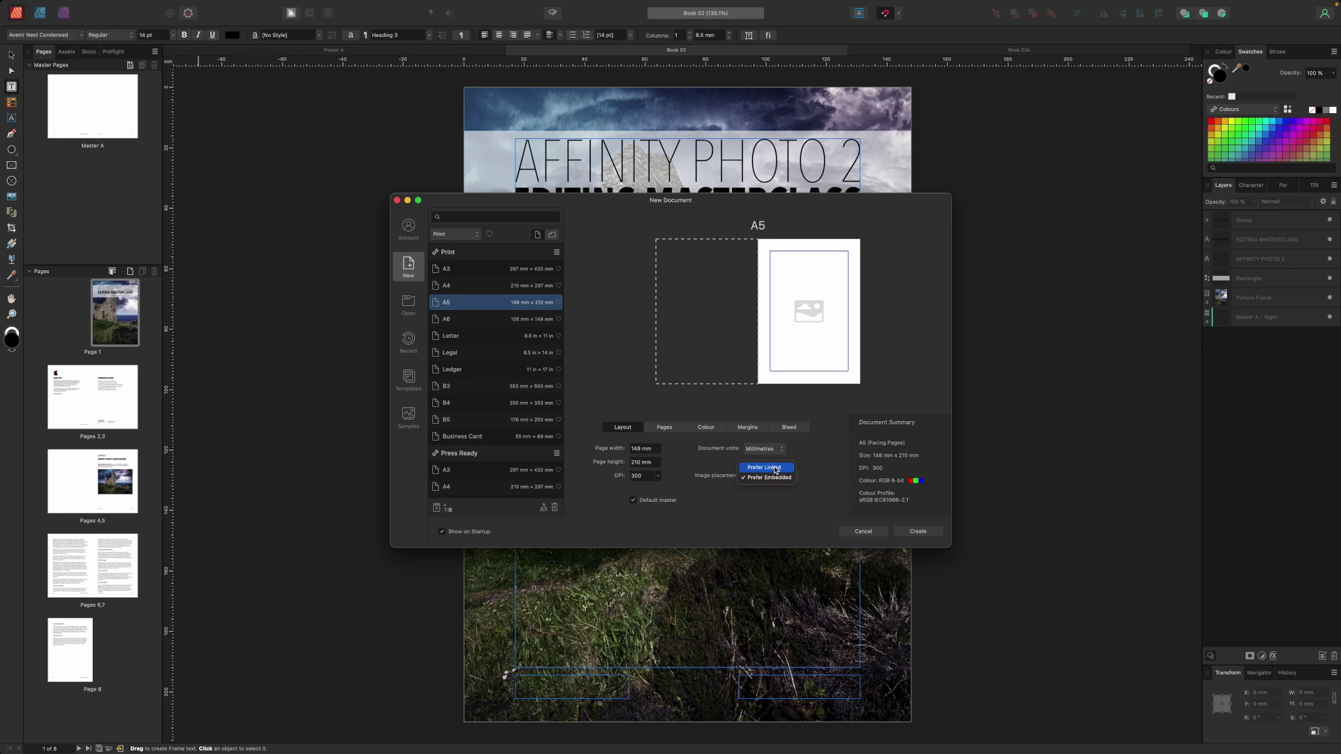
click(774, 469)
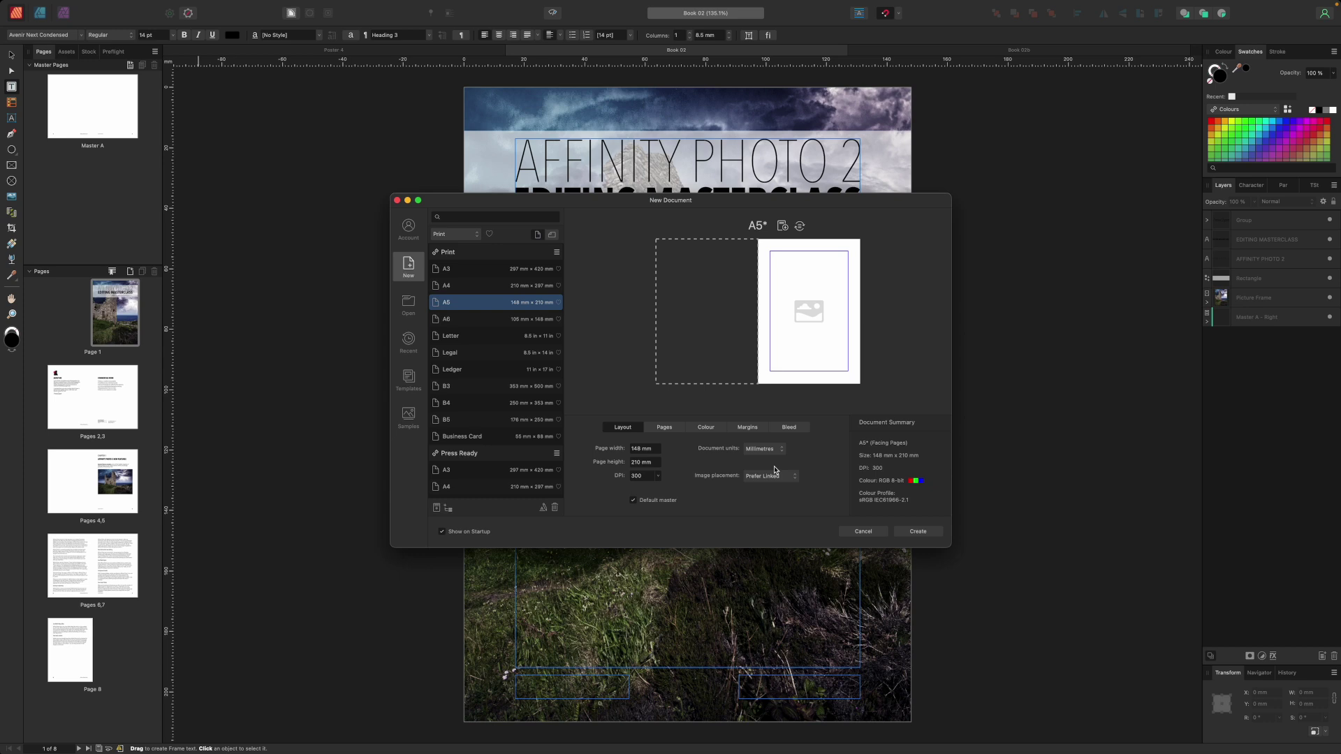
click(665, 428)
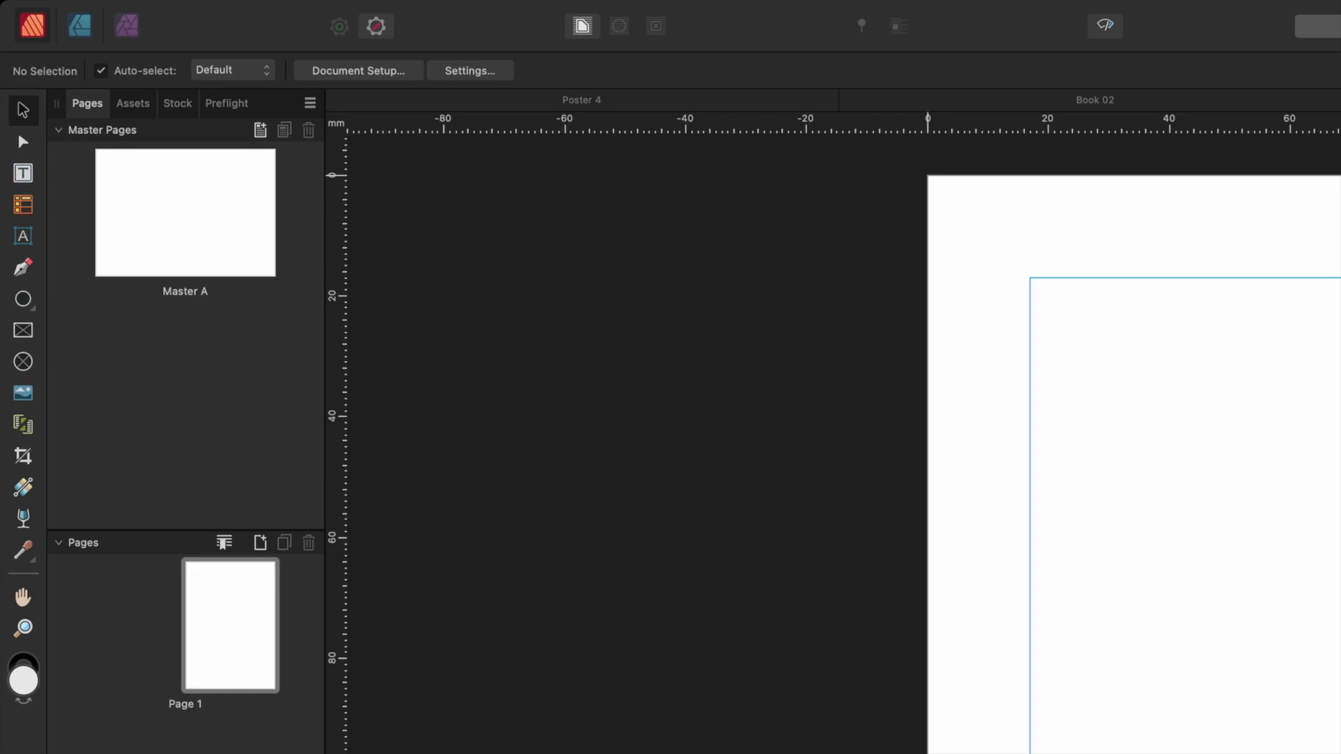
Step: Open the Master A spread for editing from the Pages panel
double_click(150, 214)
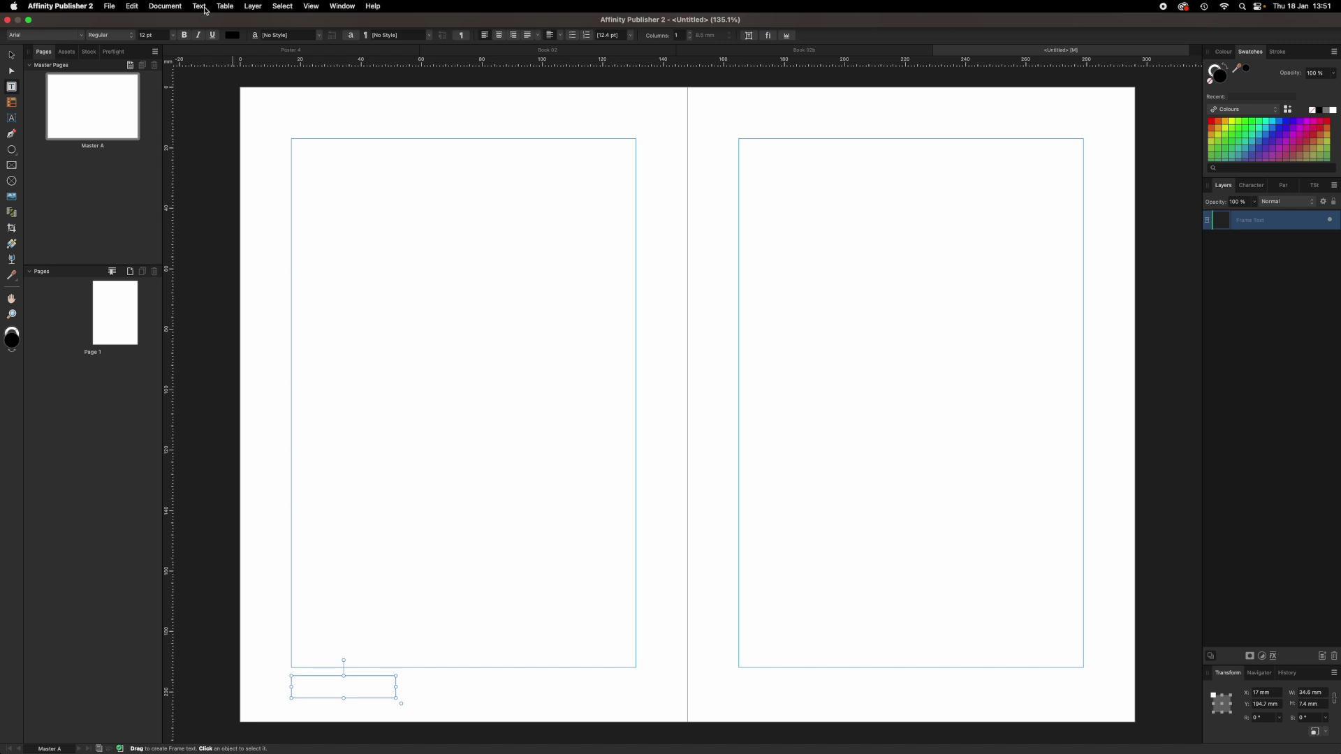
Step: Insert a Page Number field into the left master page's bottom text frame
click(201, 6)
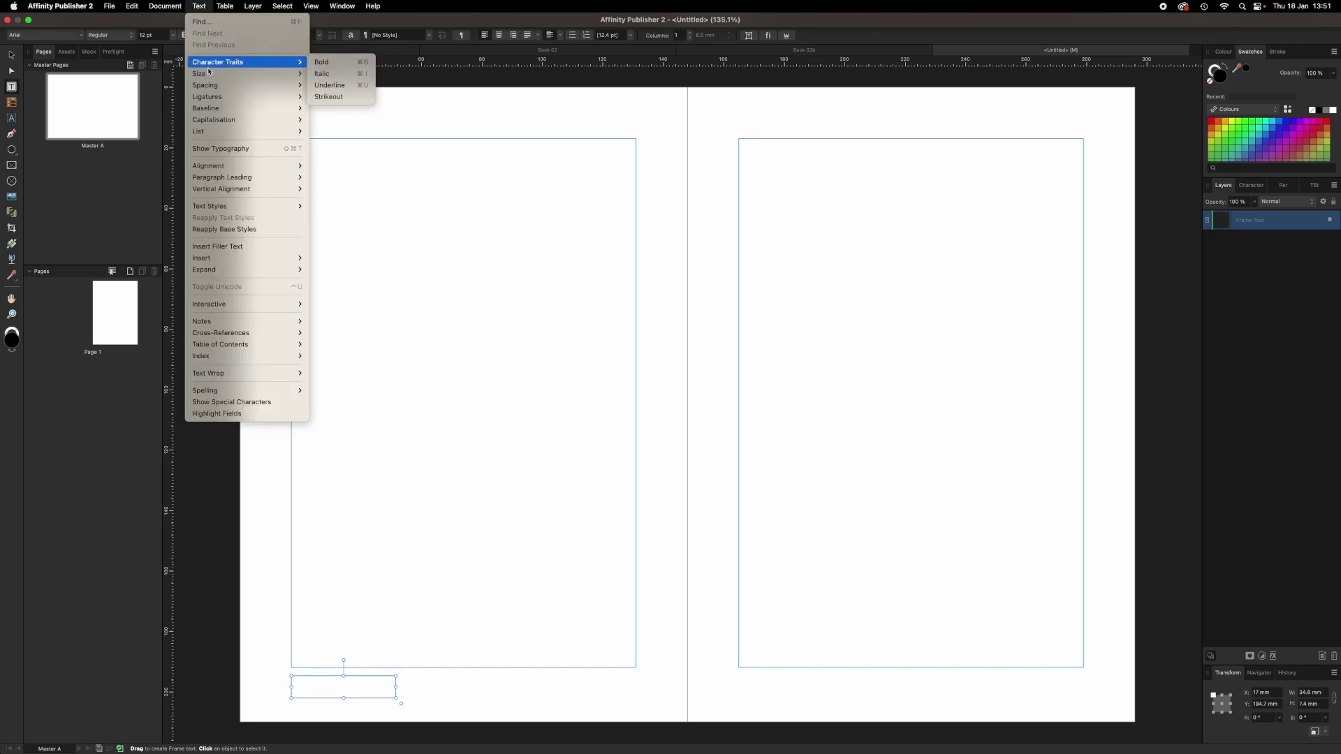
mouse_move(202, 259)
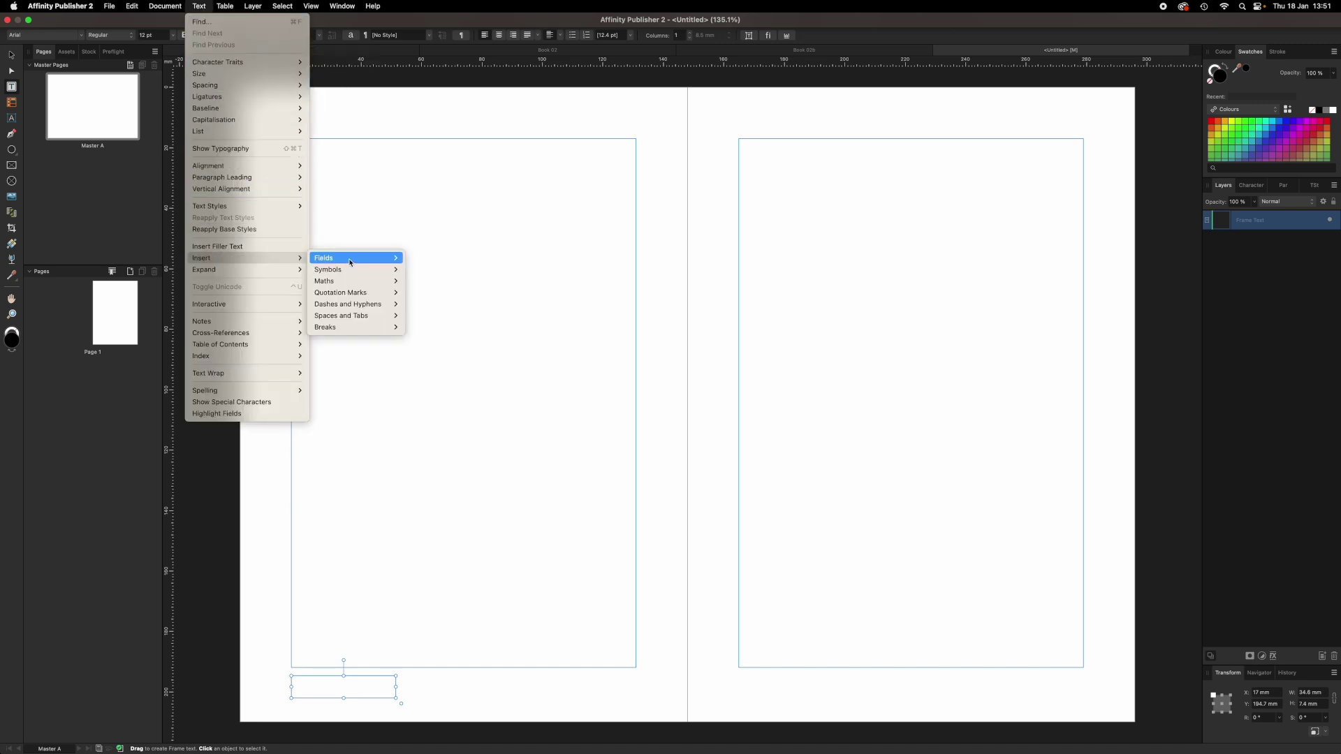
mouse_move(336, 259)
click(437, 262)
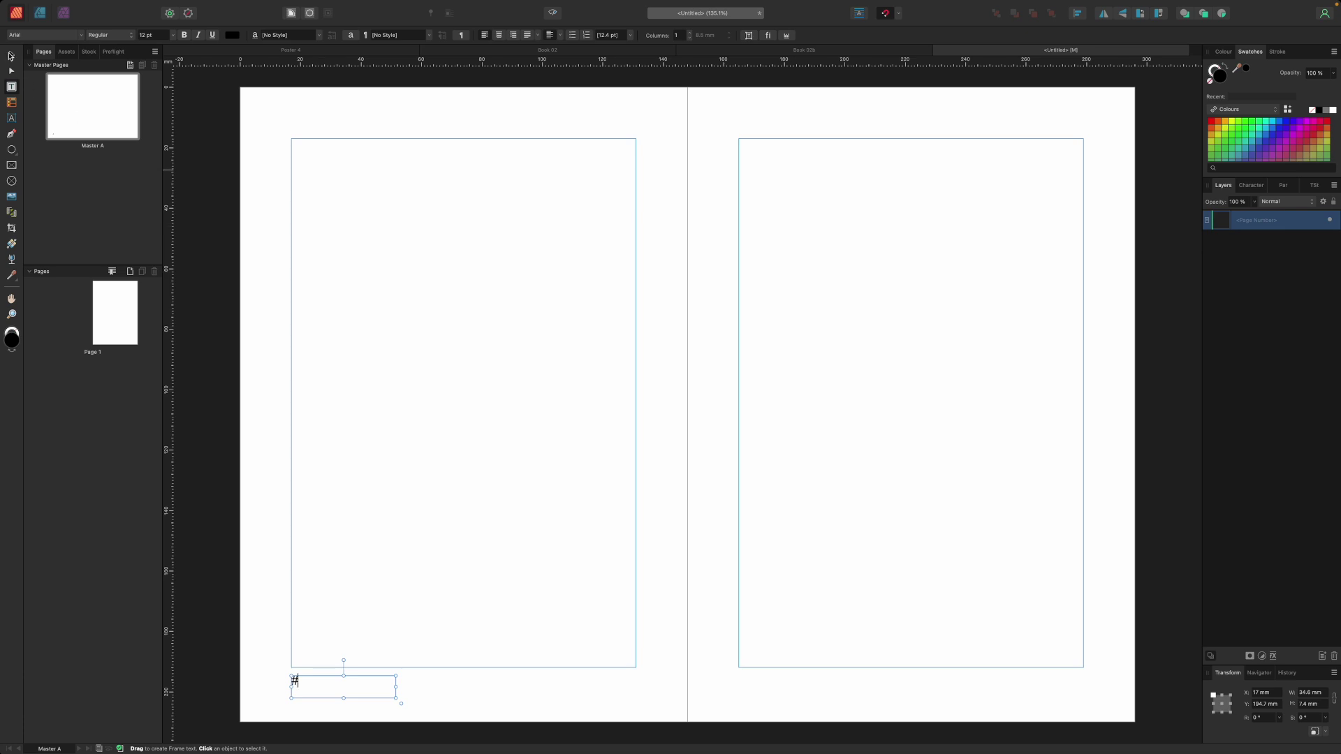
Step: Copy the page number to the right page's bottom corner, right-align it, and add a footer frame
click(11, 55)
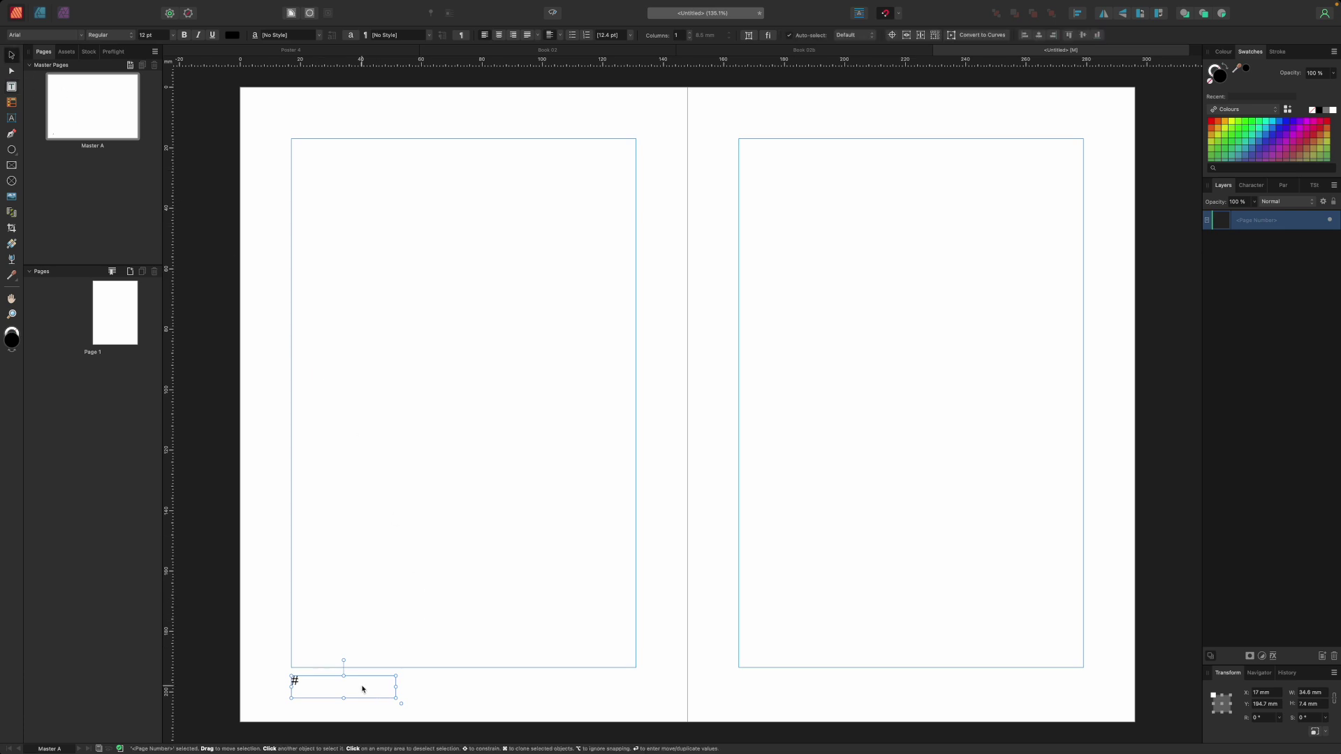
drag(362, 689, 1052, 688)
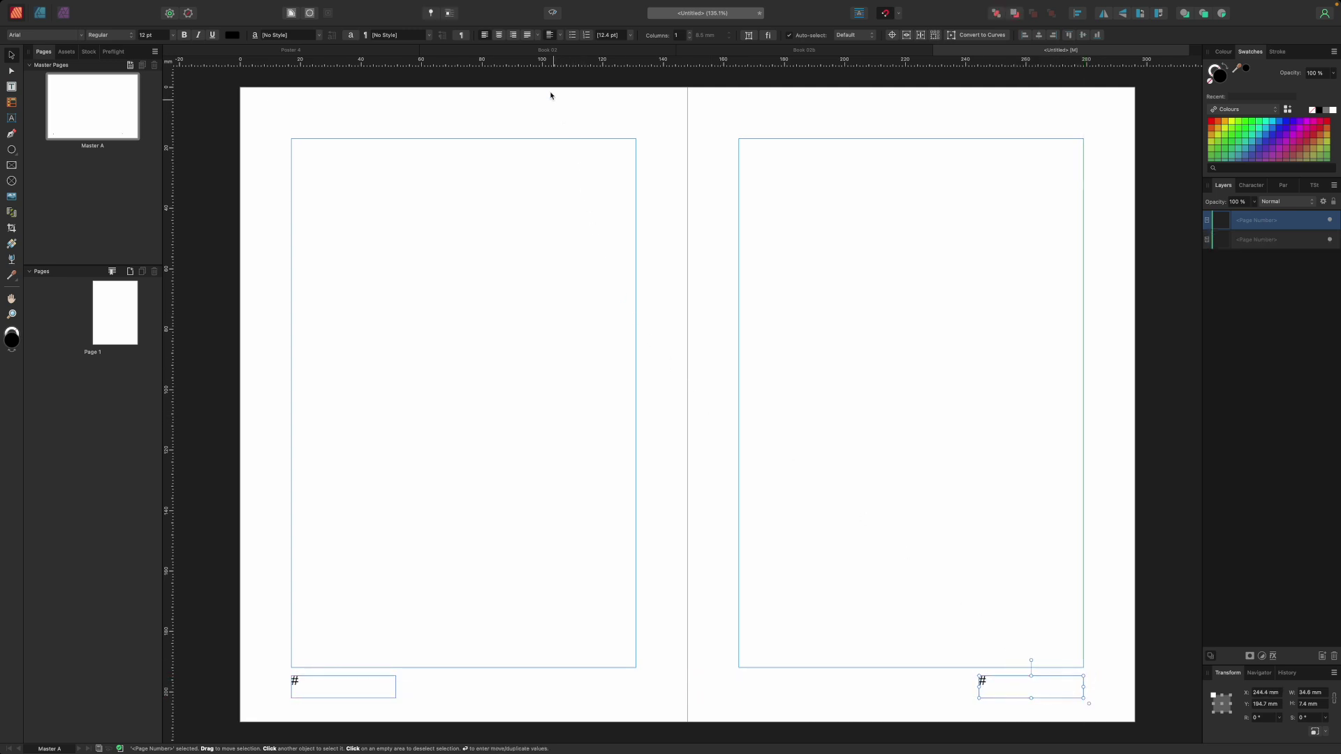
click(514, 36)
key(t)
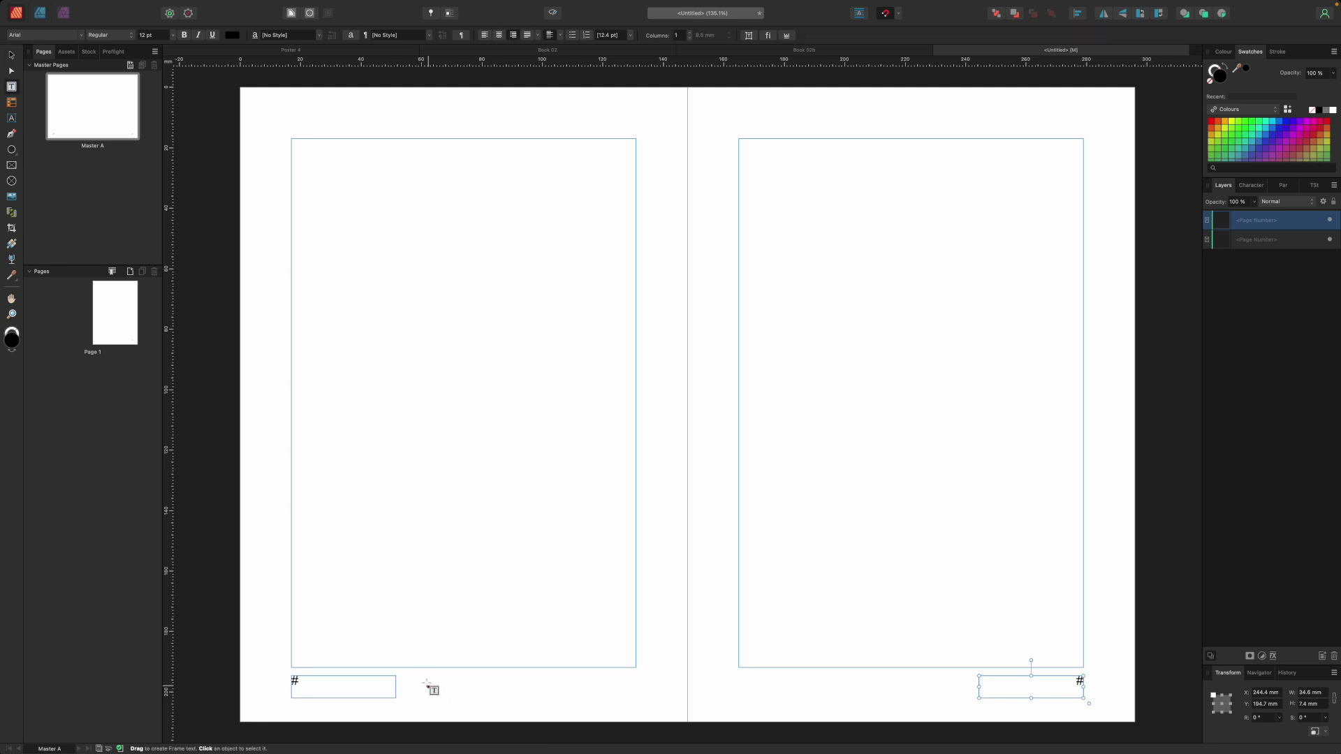
drag(421, 675, 635, 695)
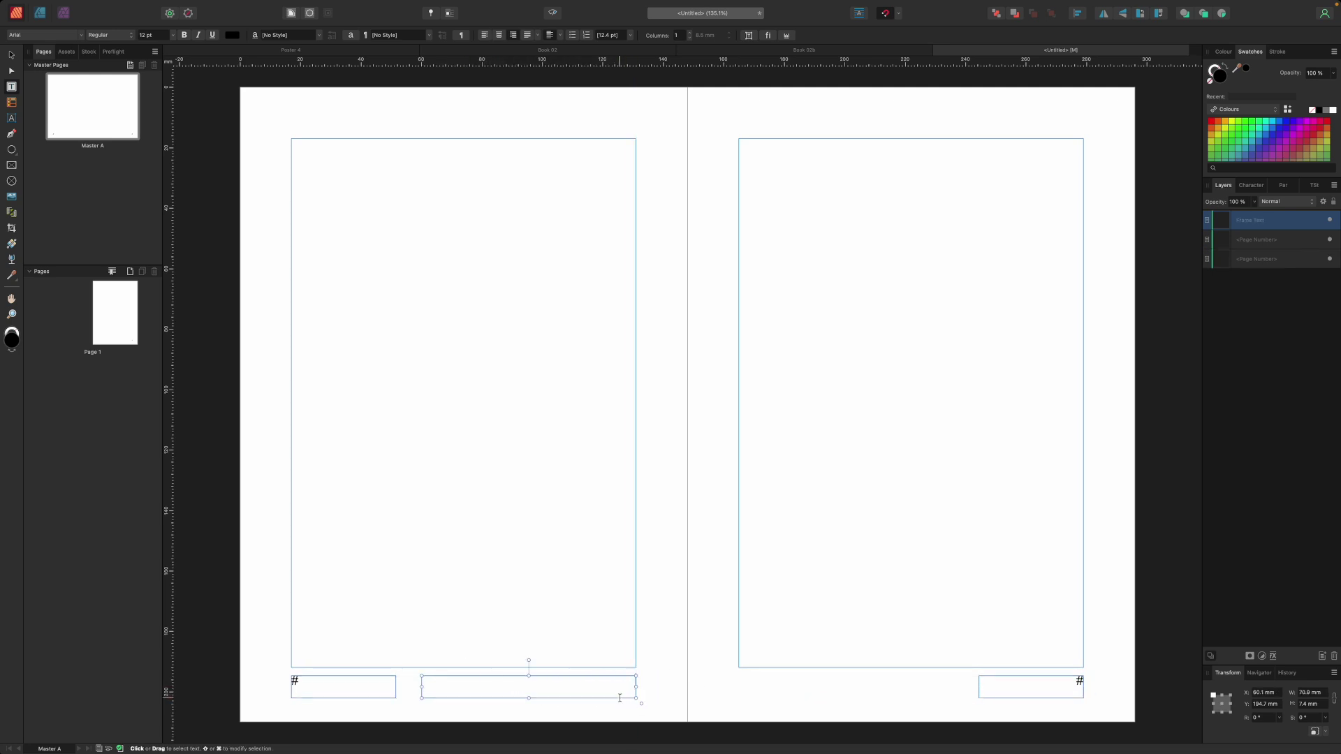
Step: Type the footer 'Affinity Photo Training for Beginners' and copy it onto the right master page
text(Affinit)
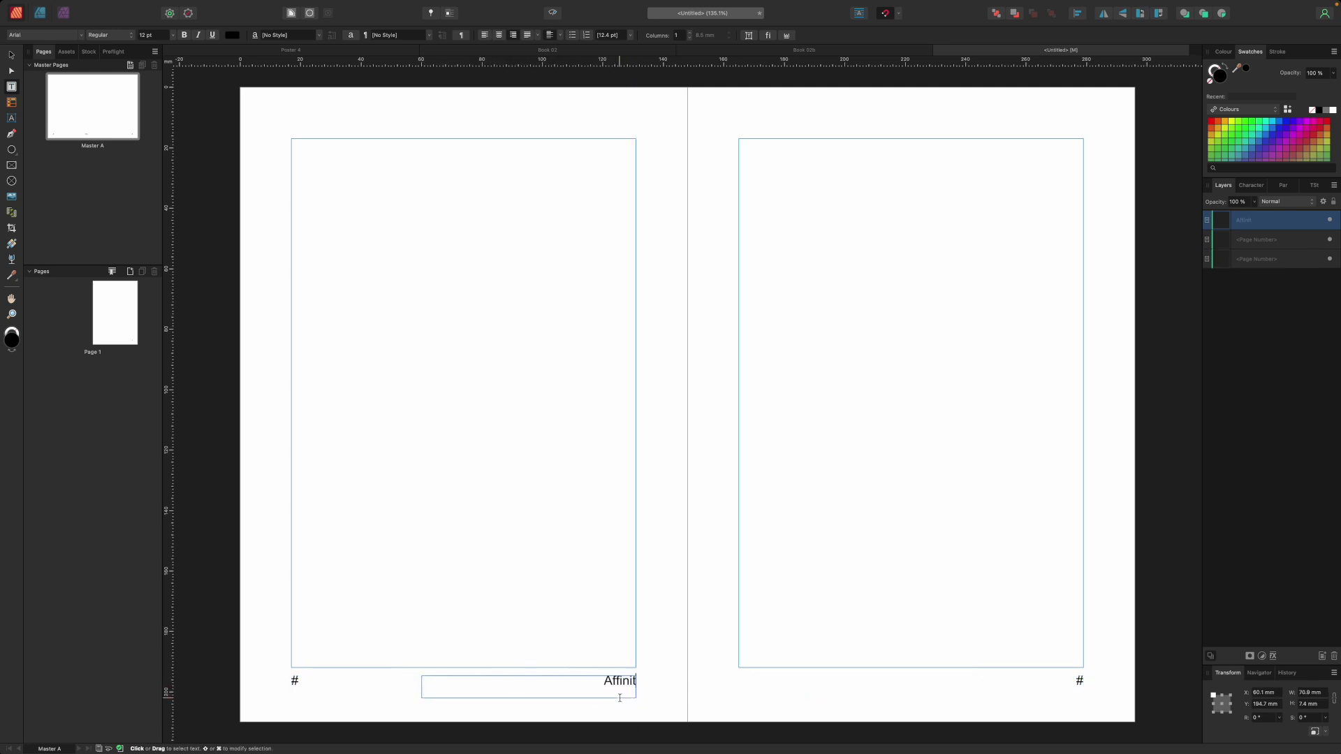
text(y Photo Training for B)
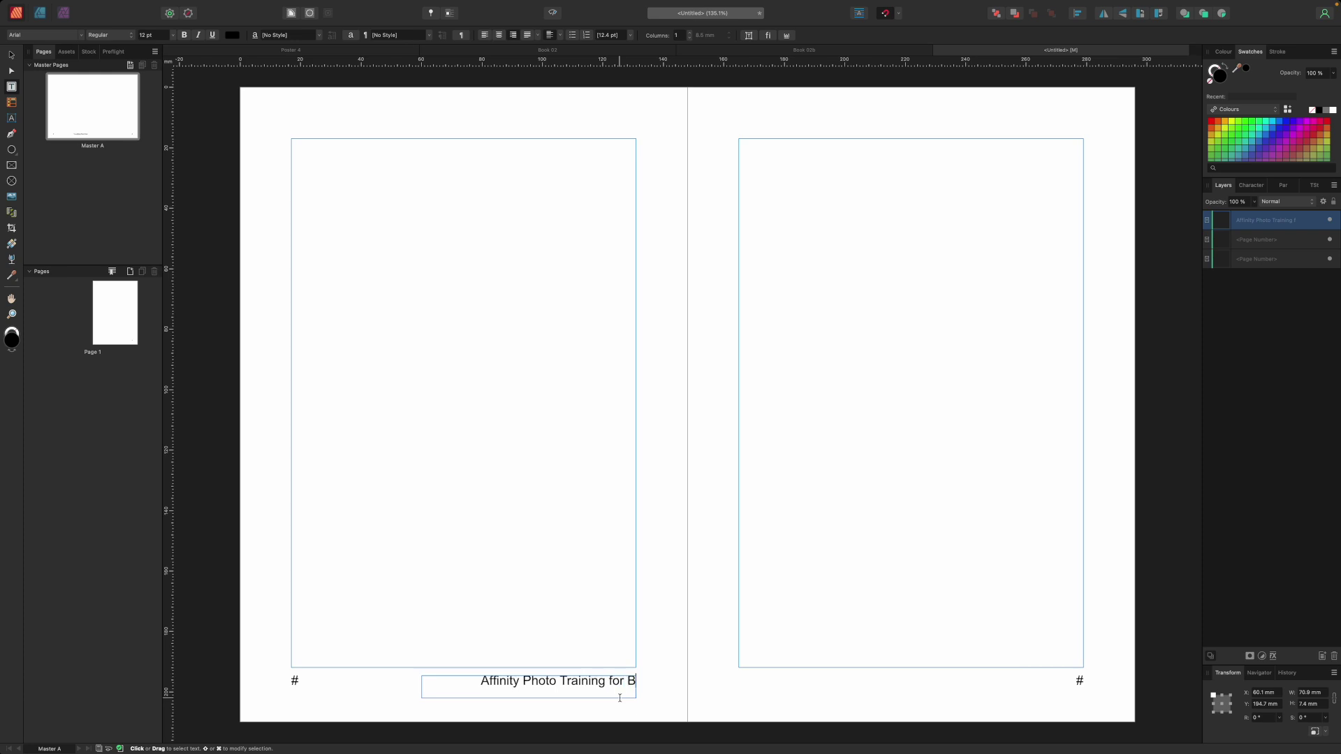
text(eginners)
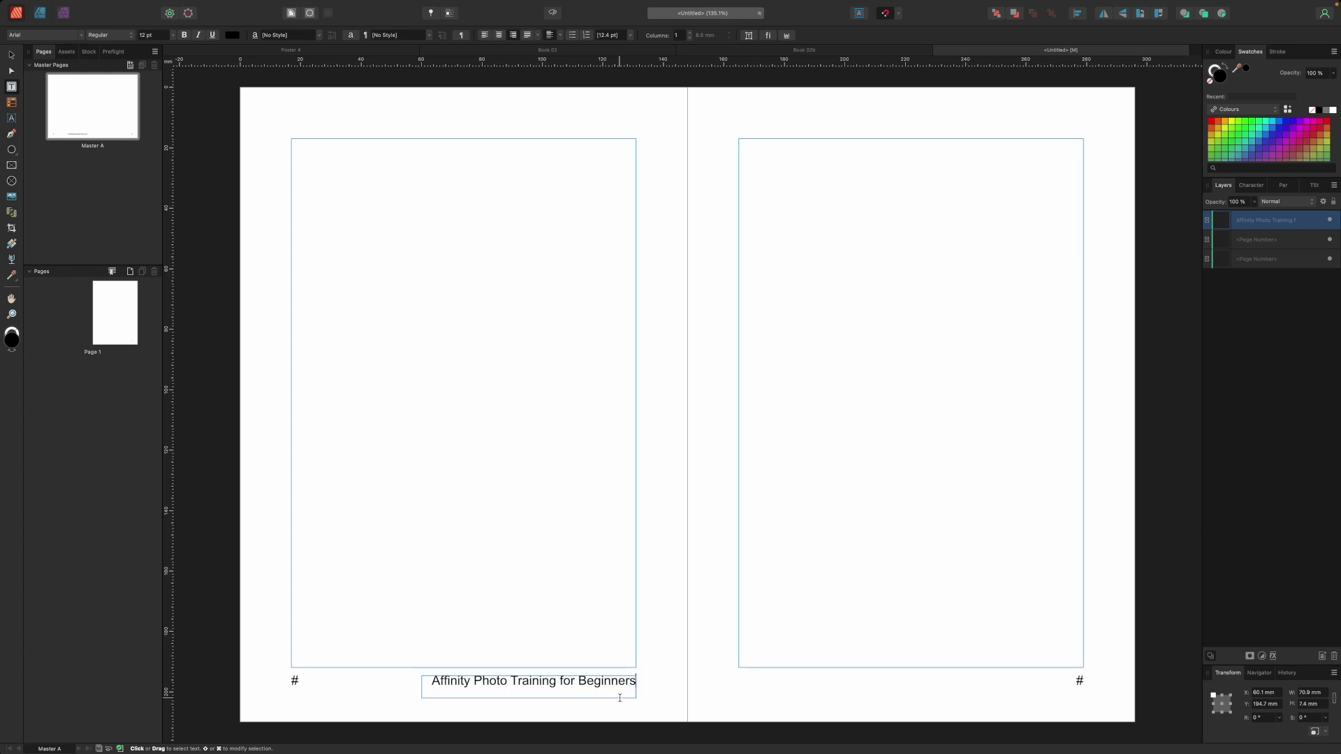
key(Escape)
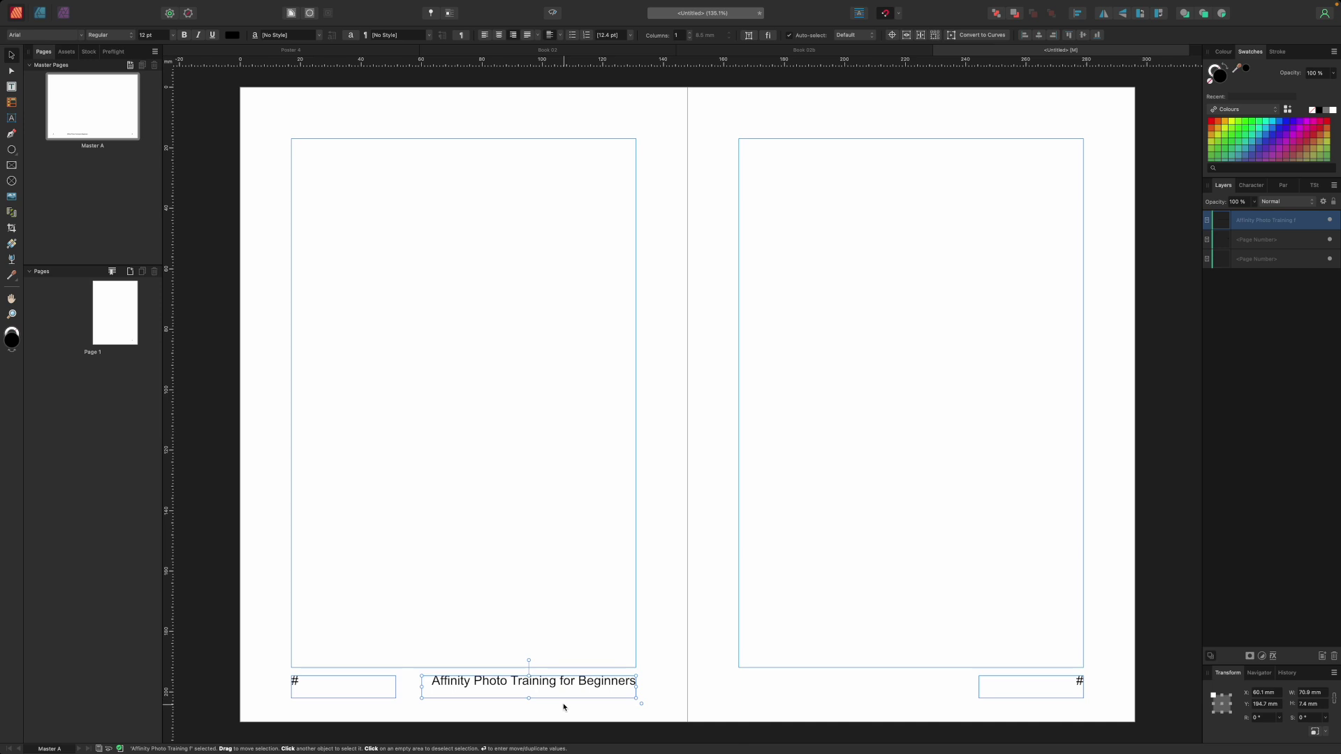
drag(591, 685, 911, 687)
Step: Replace the copied footer text with the author's name, then return to Page 1
double_click(869, 684)
click(873, 682)
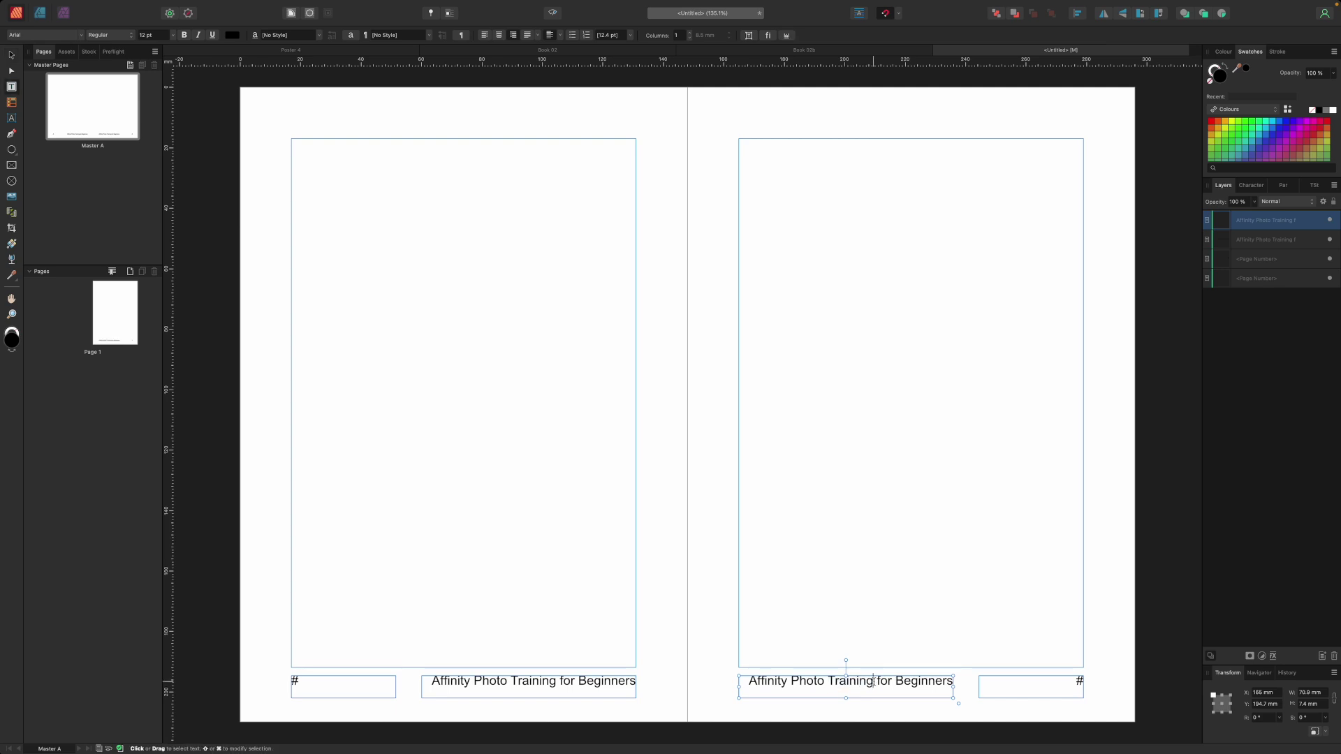
key(super+a)
text(Lor)
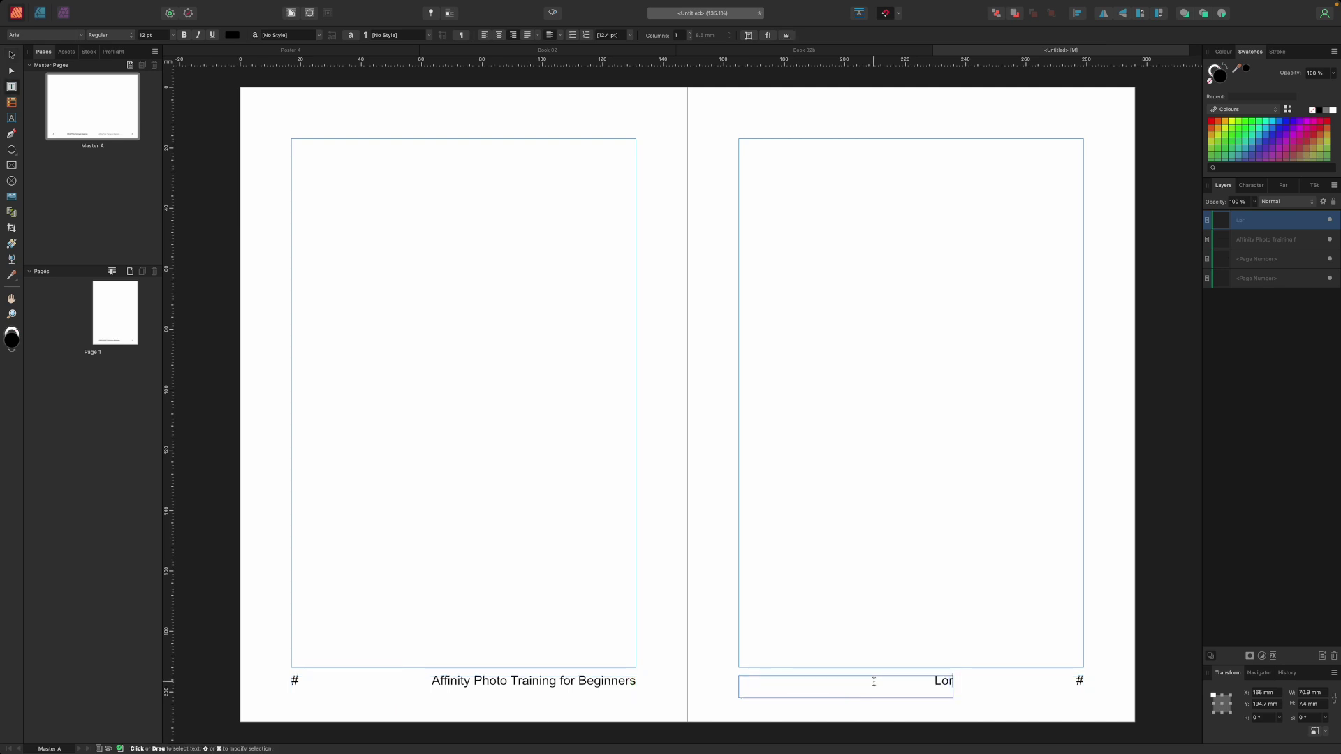
text(can Fynne)
key(Escape)
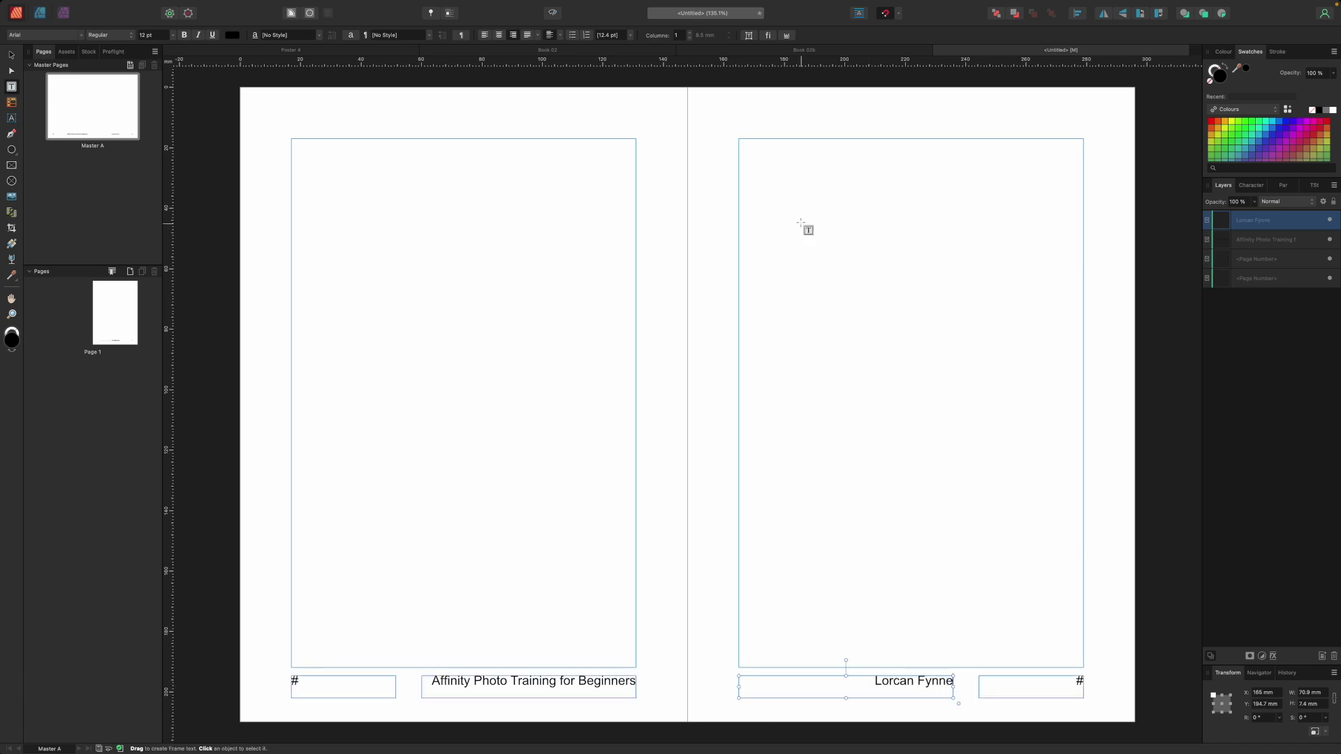
double_click(118, 340)
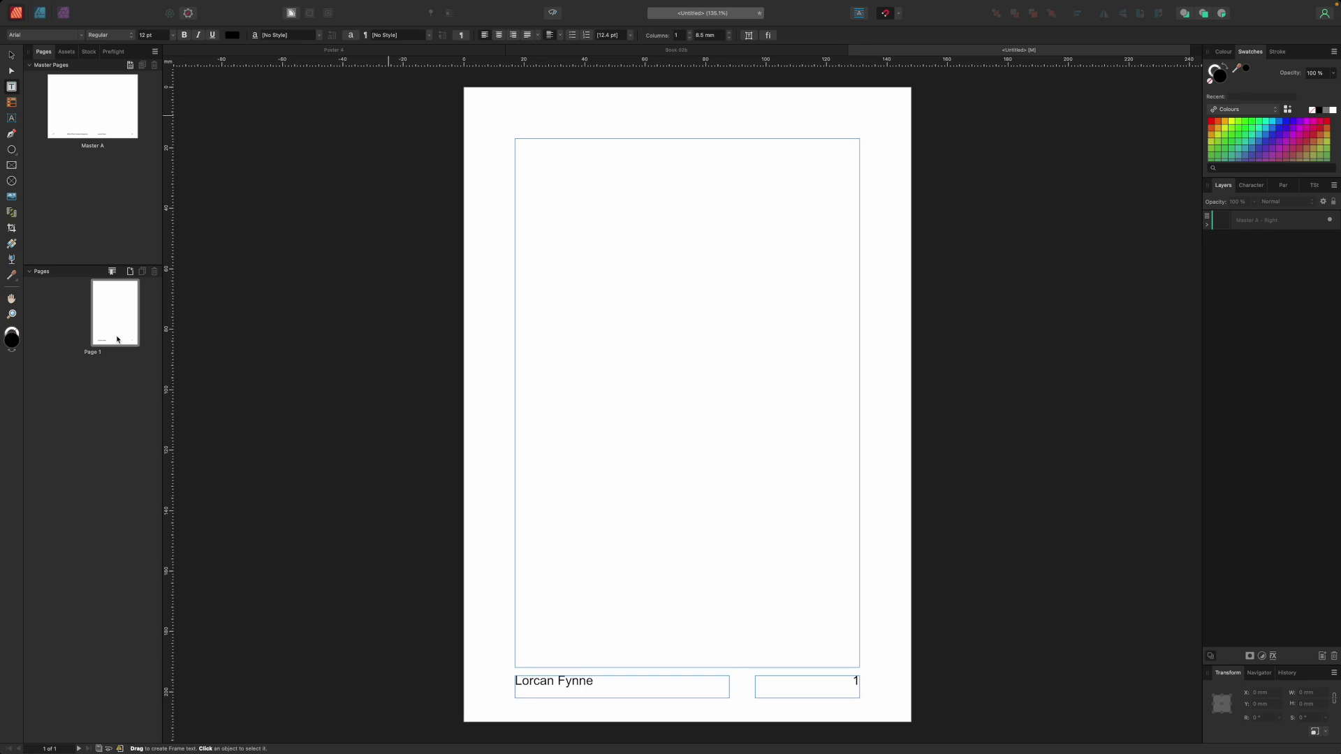
Step: Place the 'Affinity Photo article 01 new features' story from the 1. New features folder
click(110, 5)
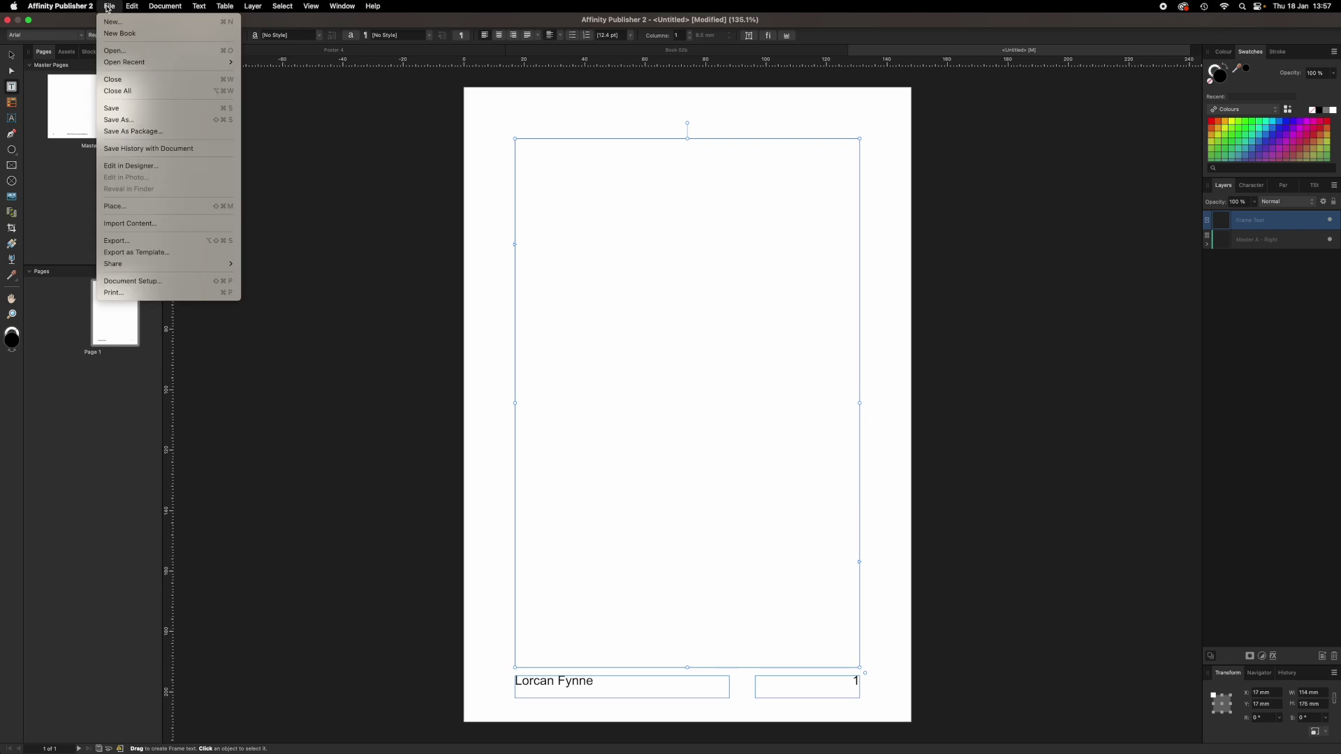
click(126, 210)
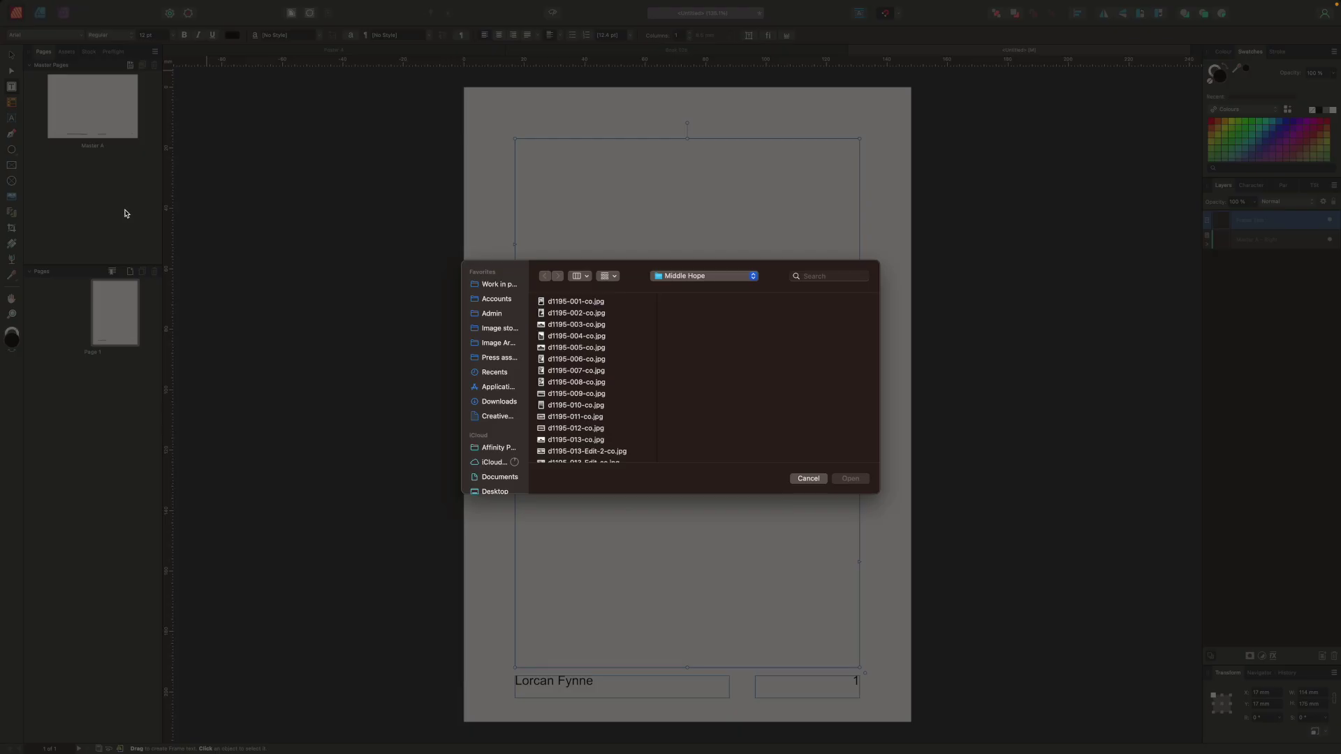
click(682, 278)
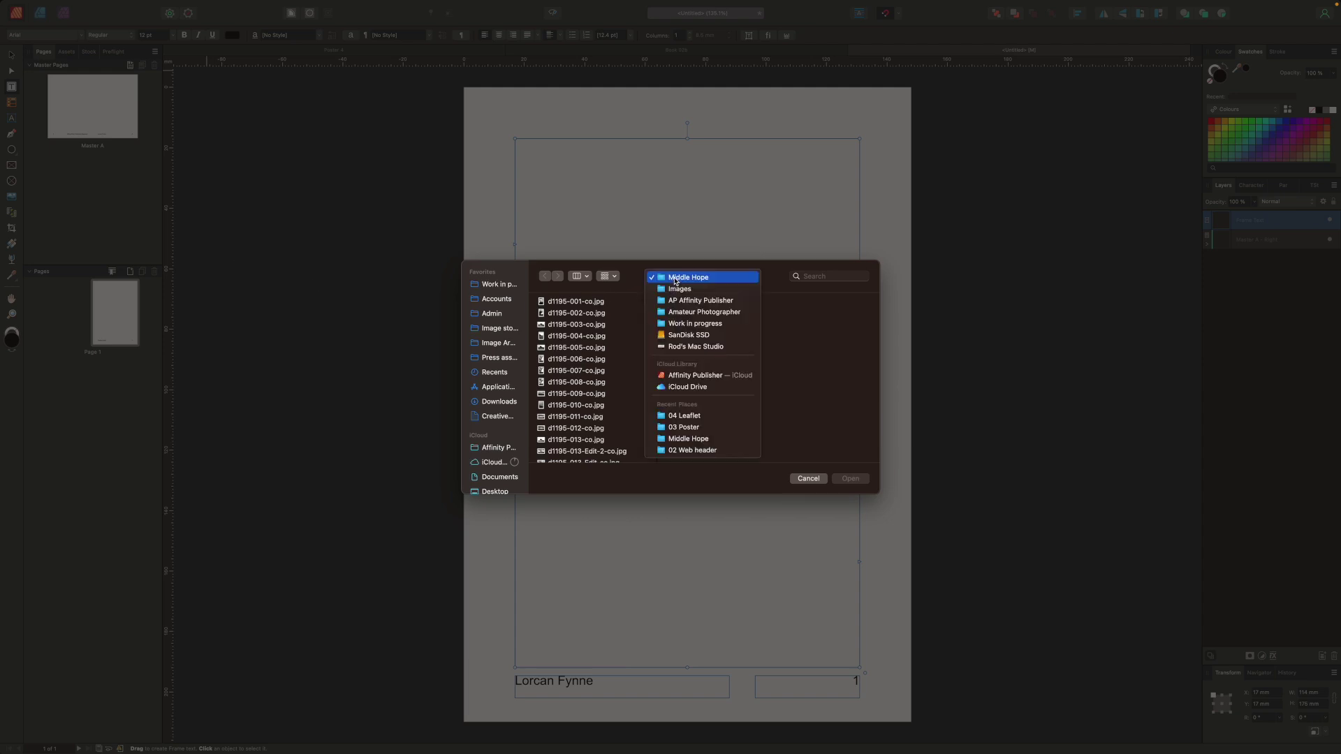
click(676, 312)
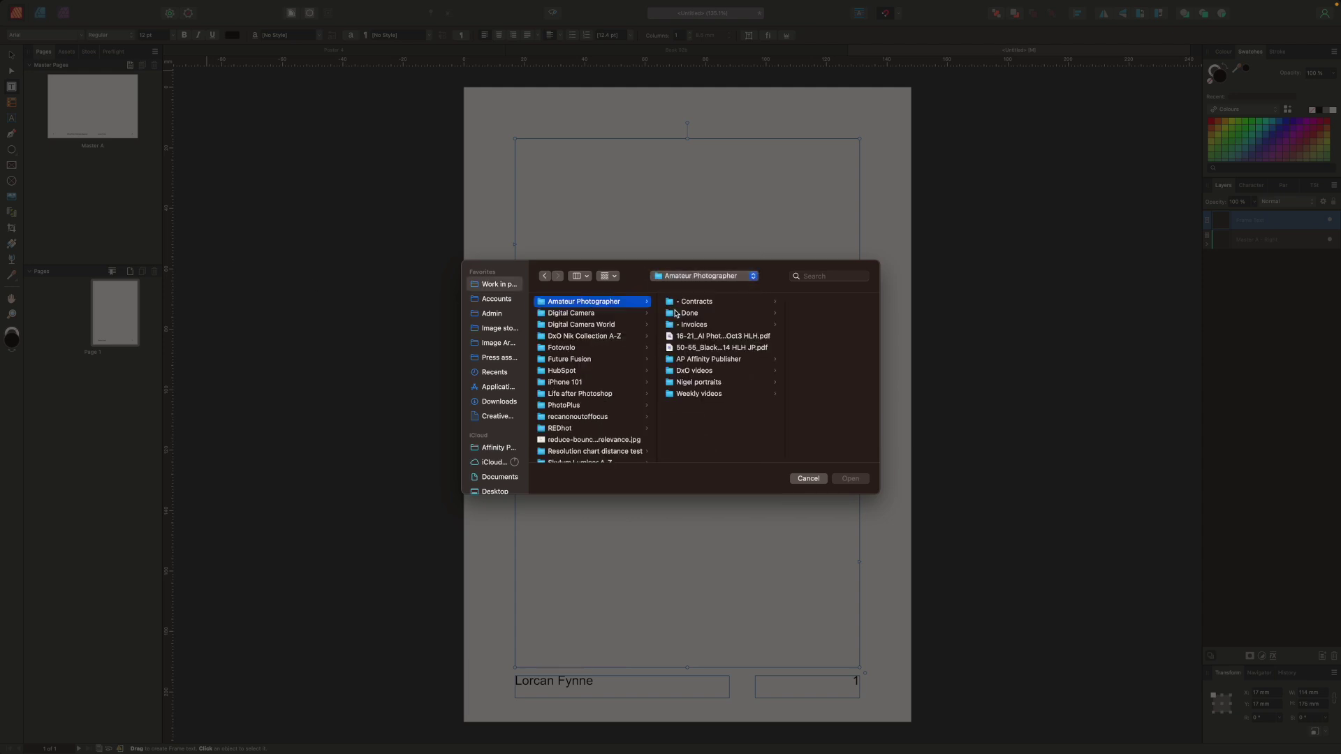
click(681, 314)
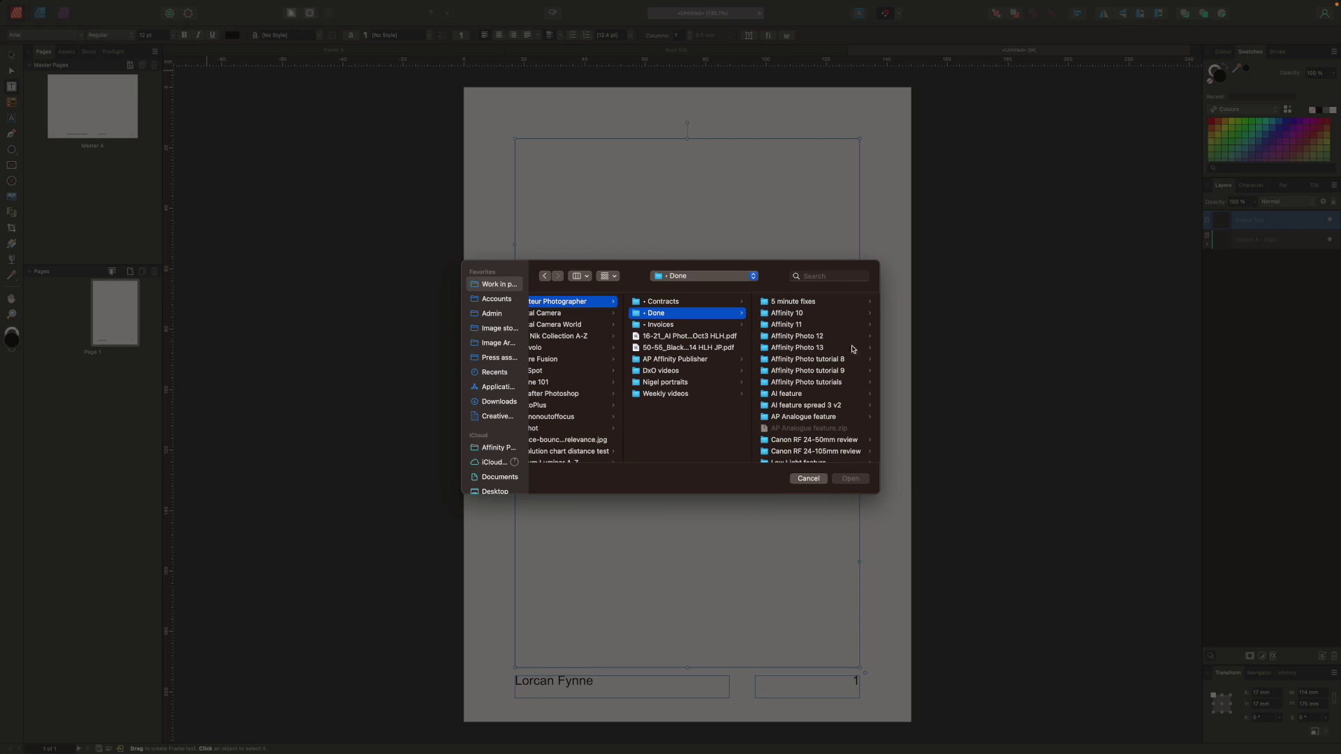
click(829, 382)
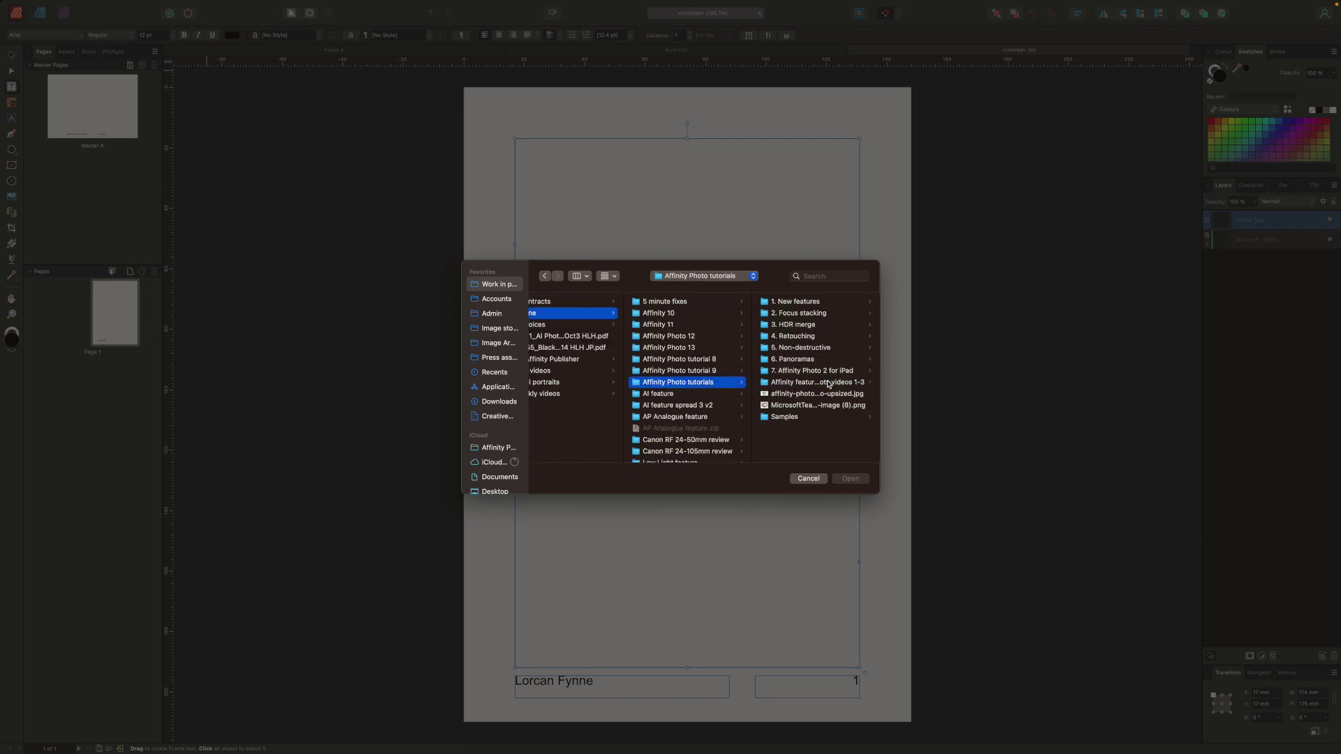
click(809, 305)
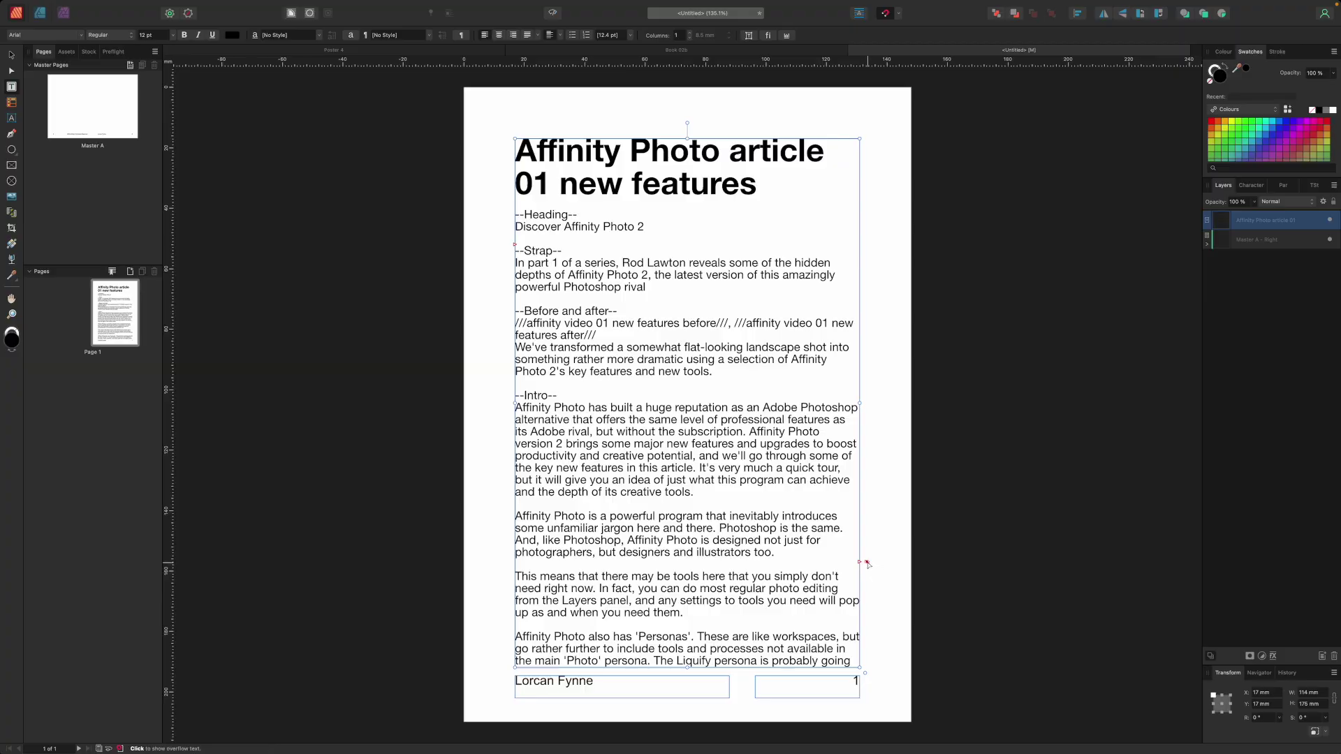
Step: Autoflow the article's overflowing text onto new pages so it runs through Page 4
click(867, 563)
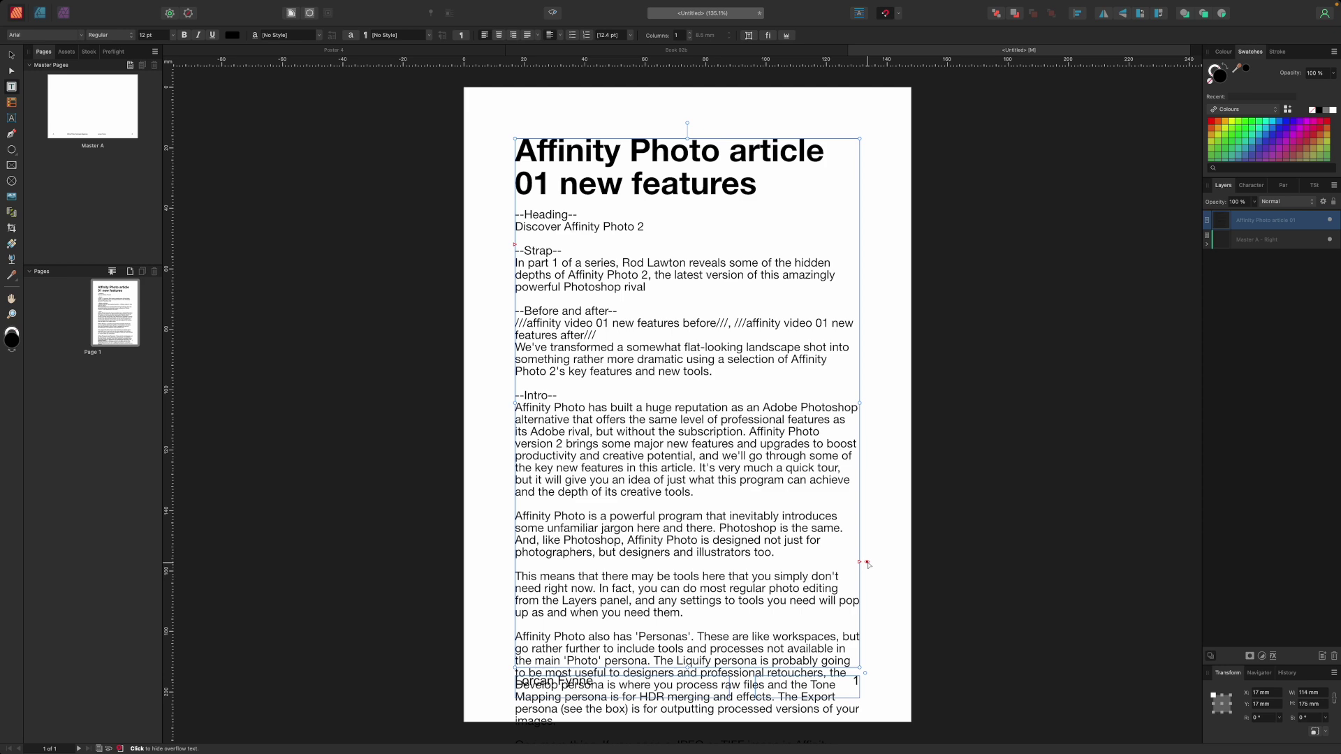
click(867, 564)
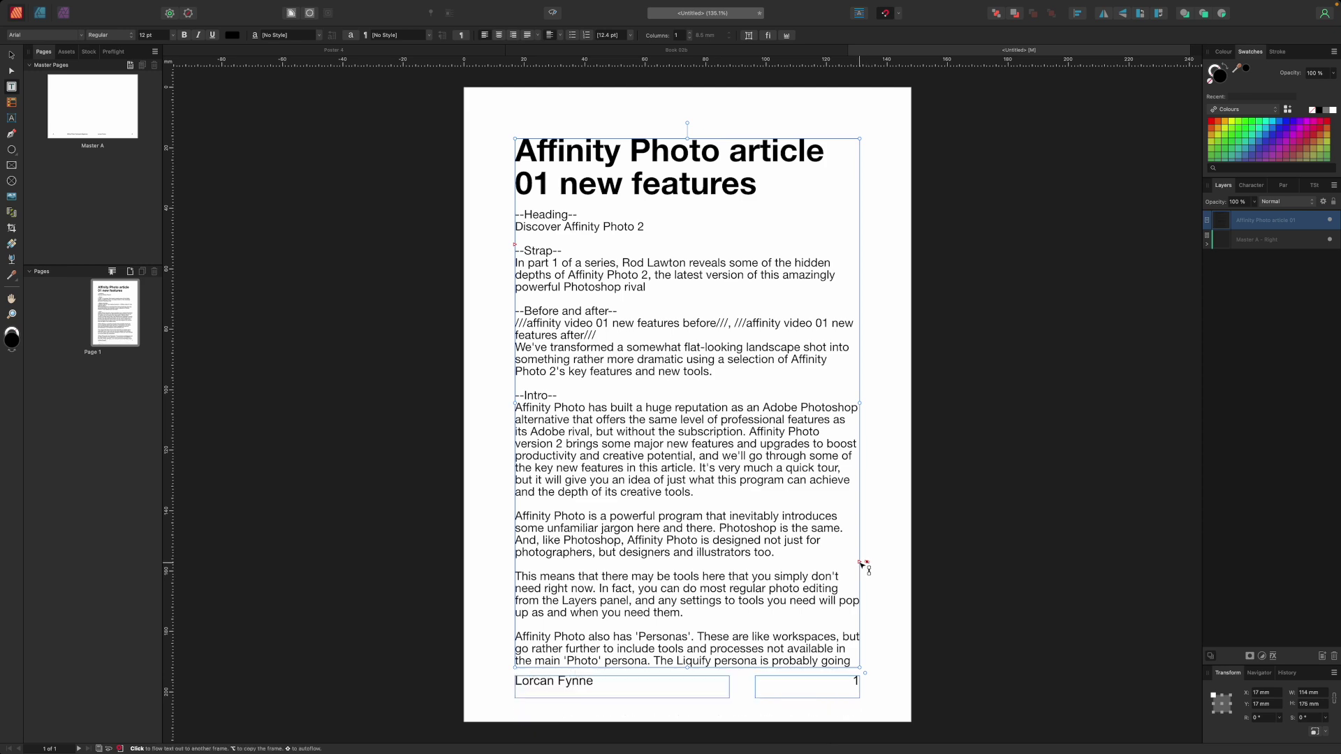
click(864, 564)
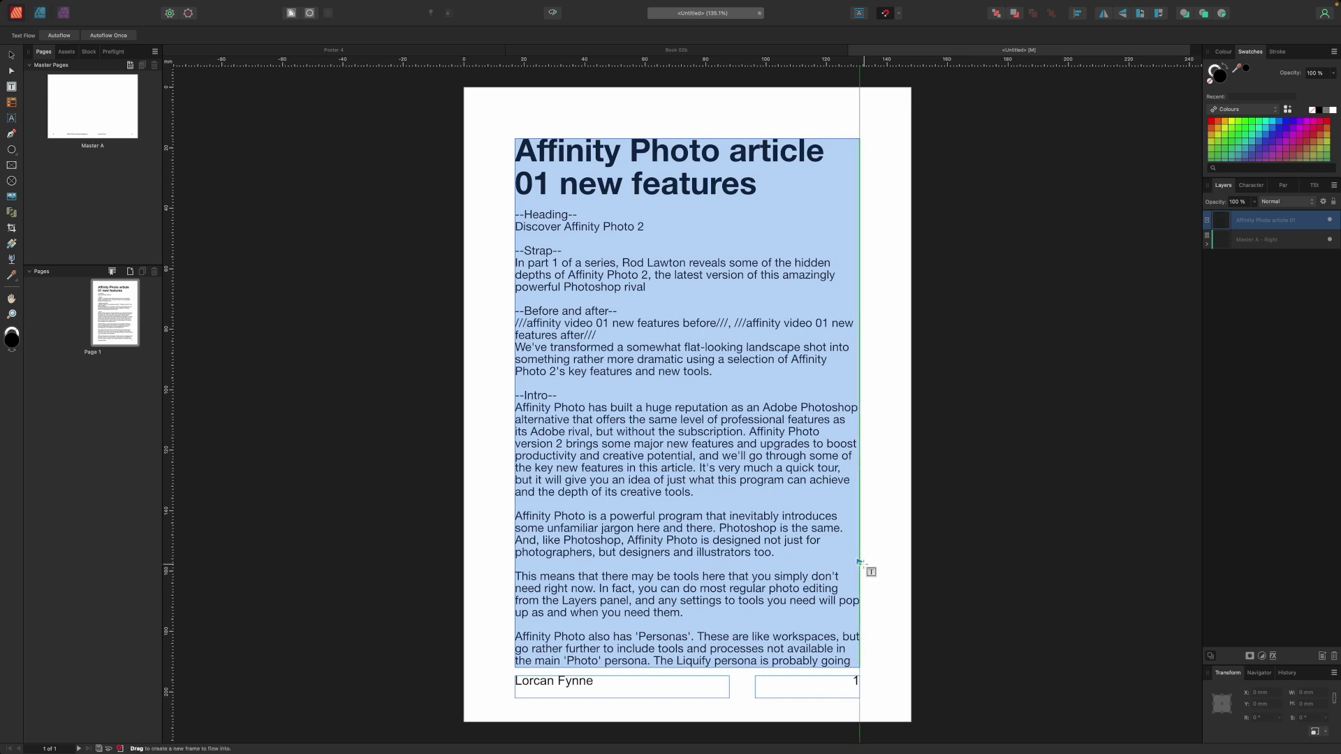
key(Escape)
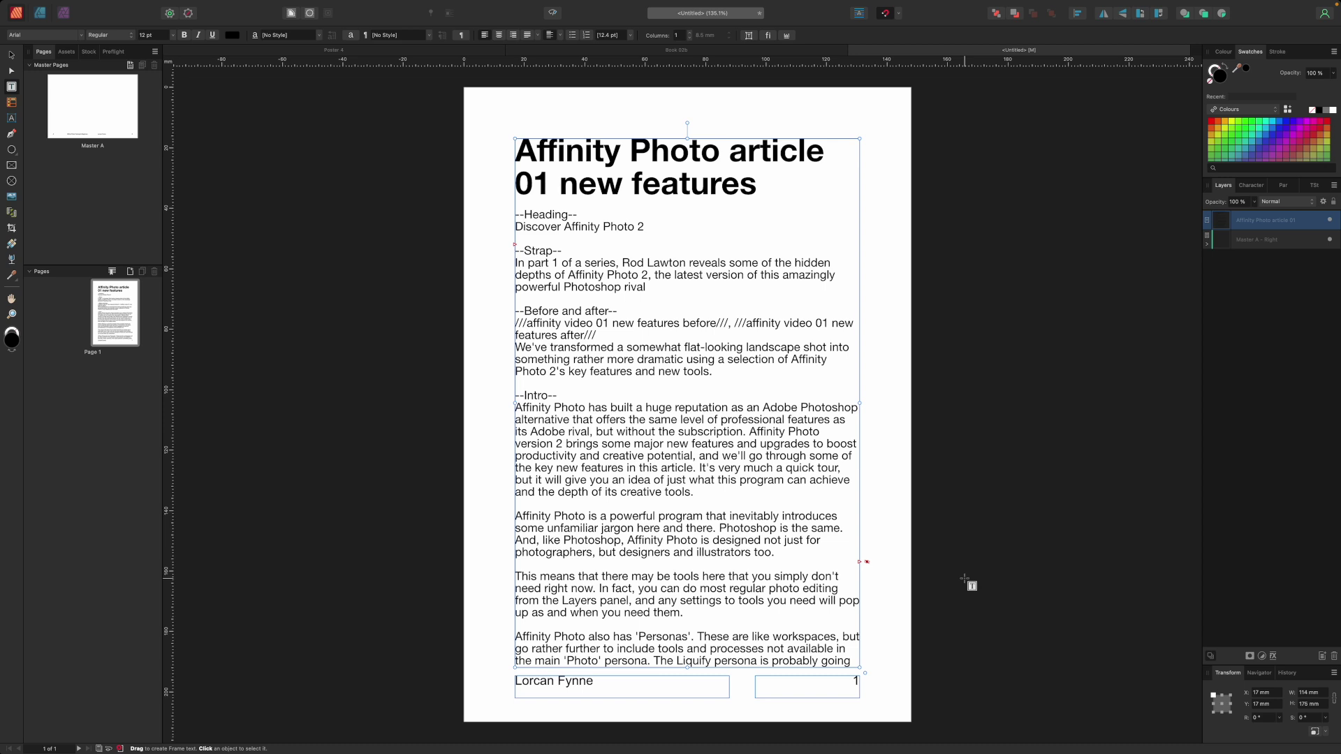
shift+click(862, 563)
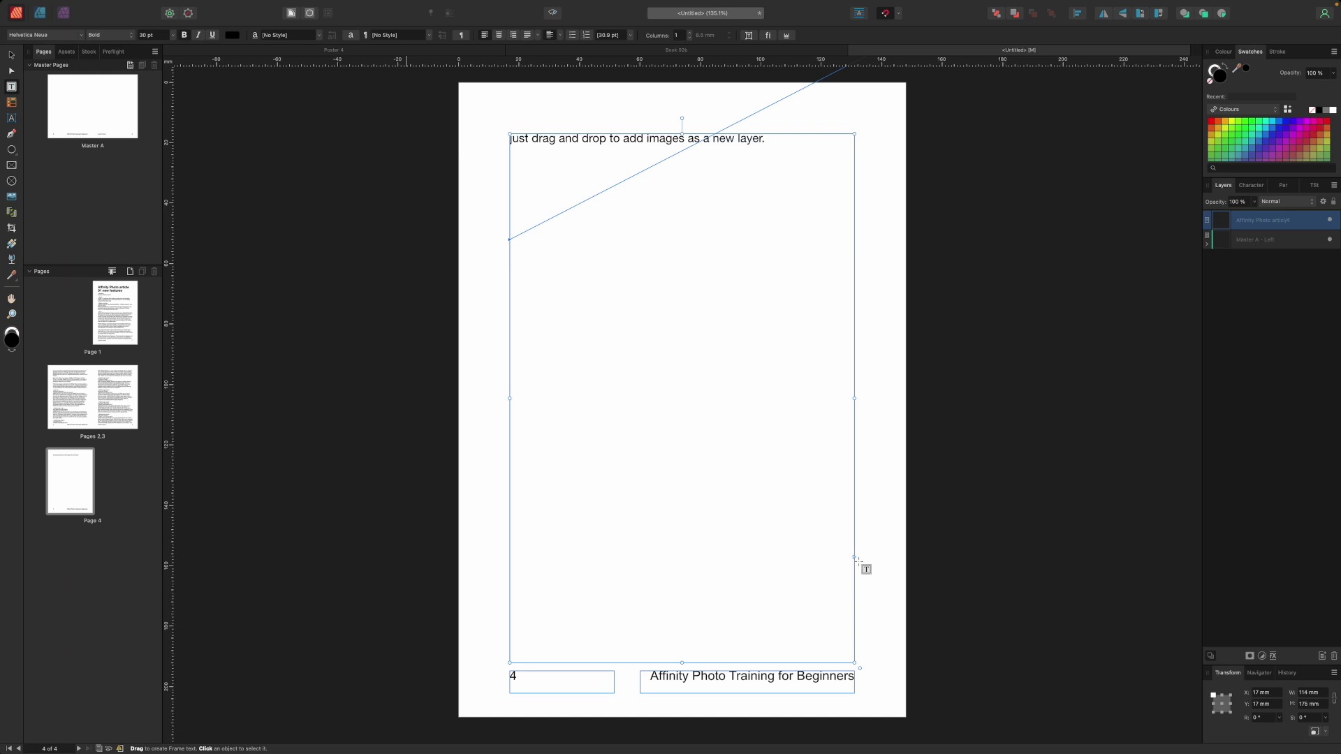
Step: Select all the article text and apply the Body paragraph style
key(super+a)
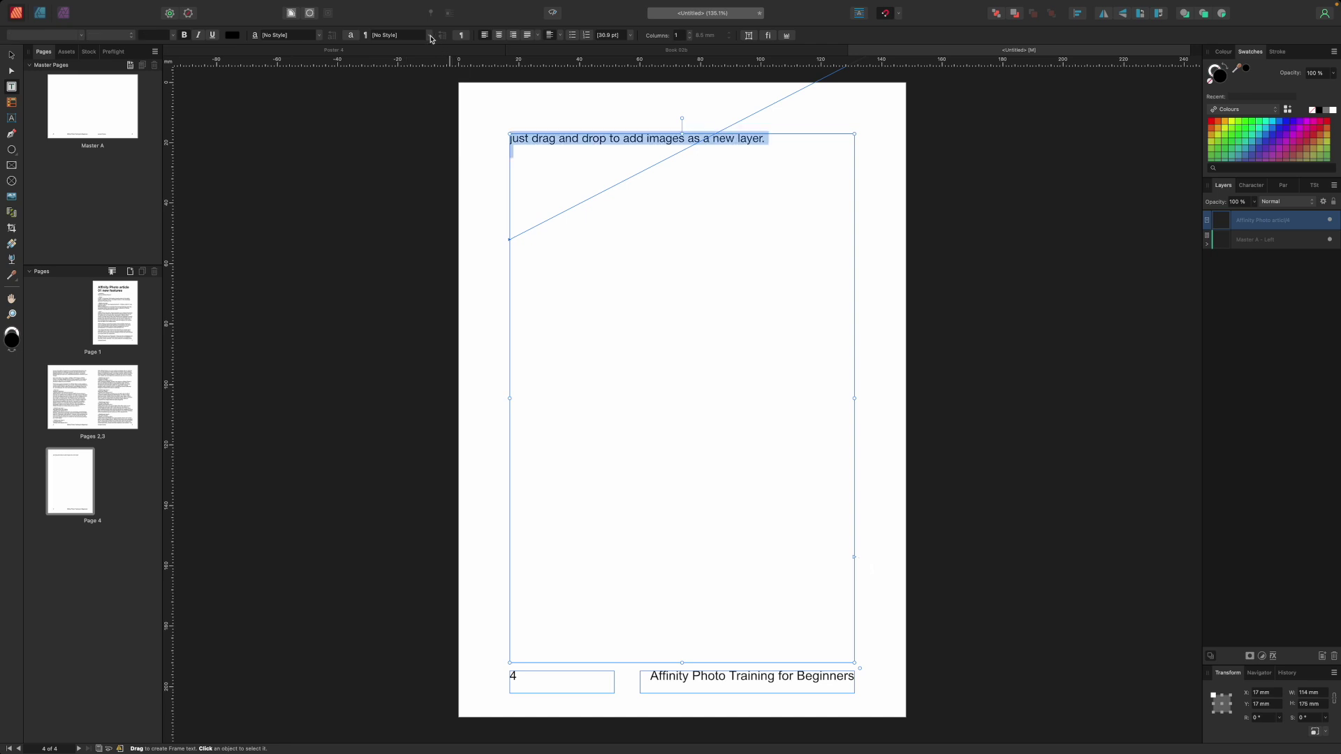
click(430, 35)
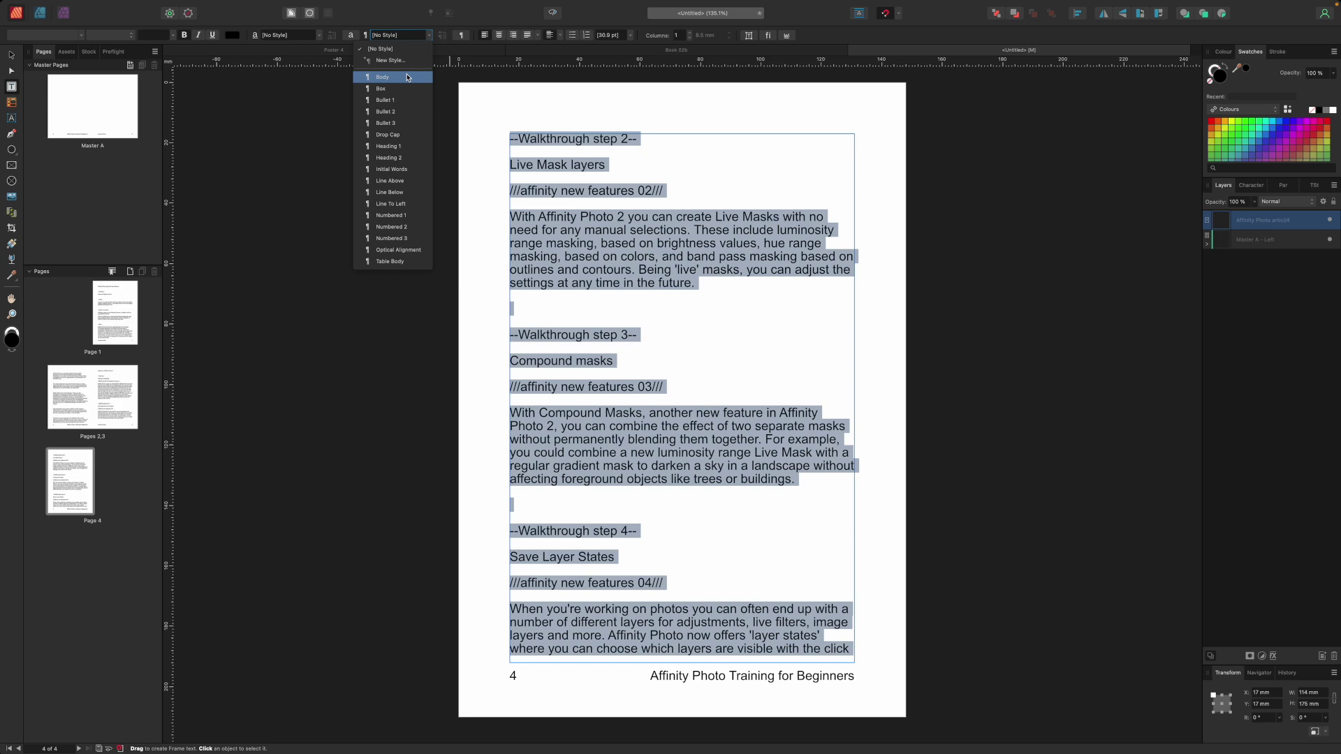
click(408, 78)
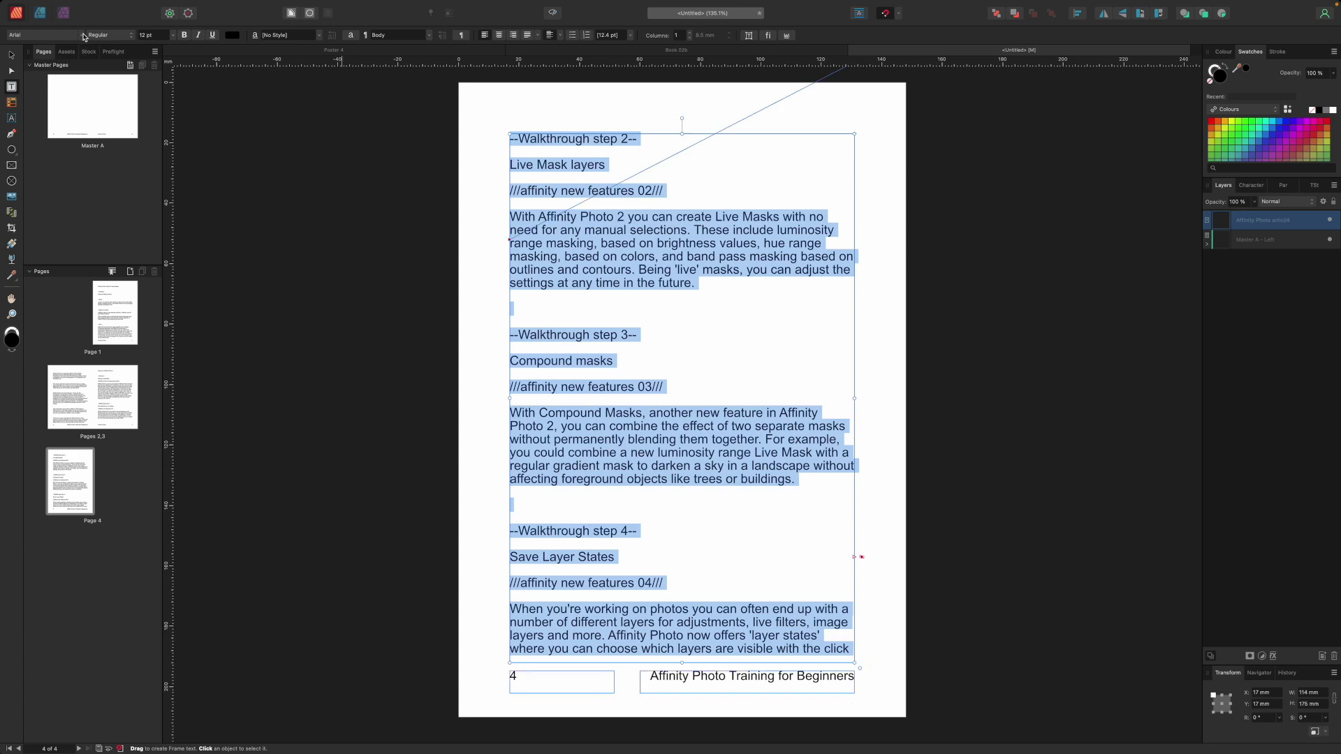
Step: Set the text to Avenir Next 10 pt and update the Body style to match
click(83, 36)
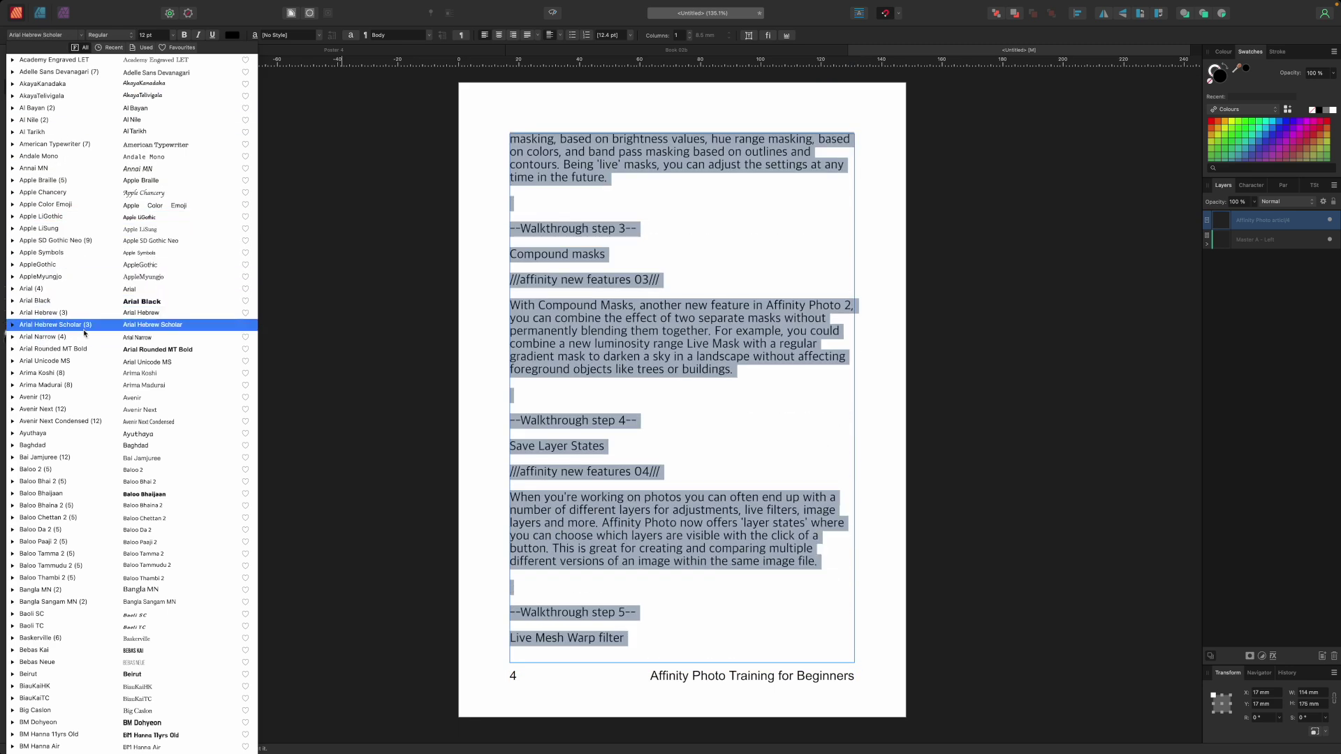
click(65, 409)
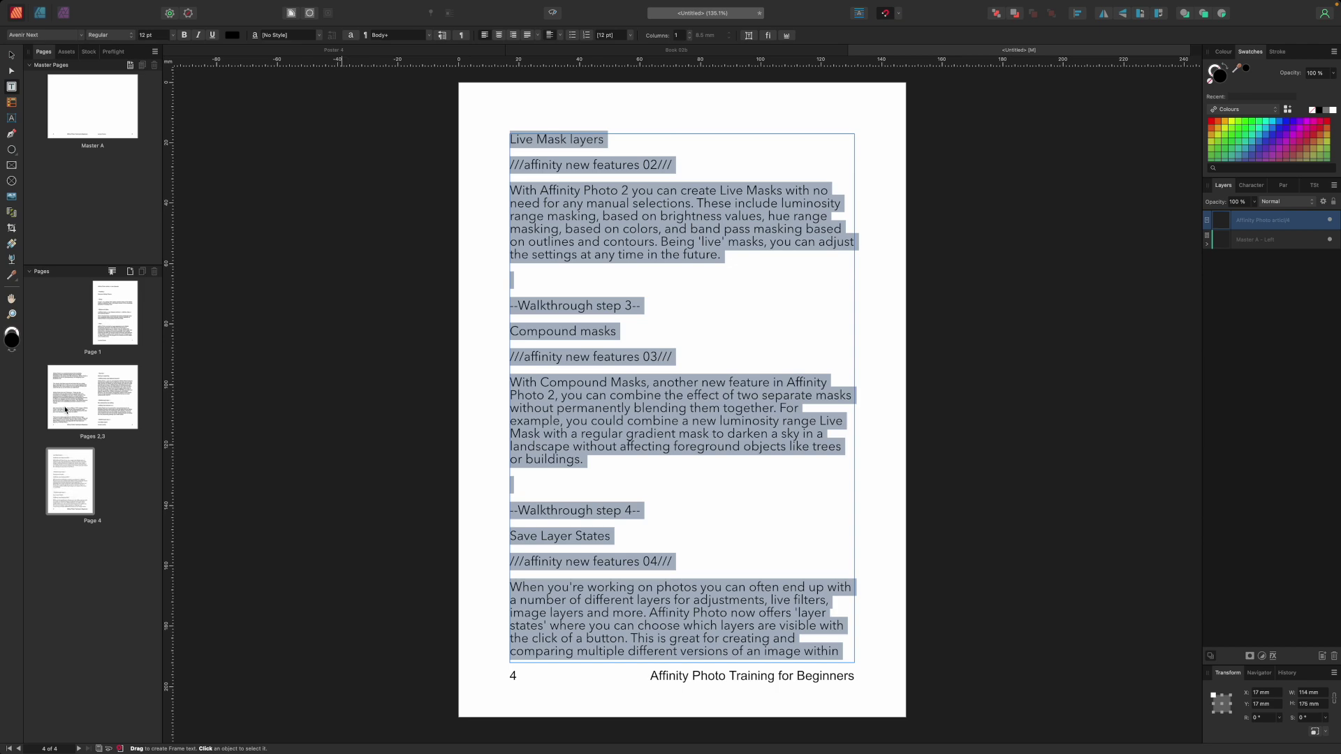
click(173, 38)
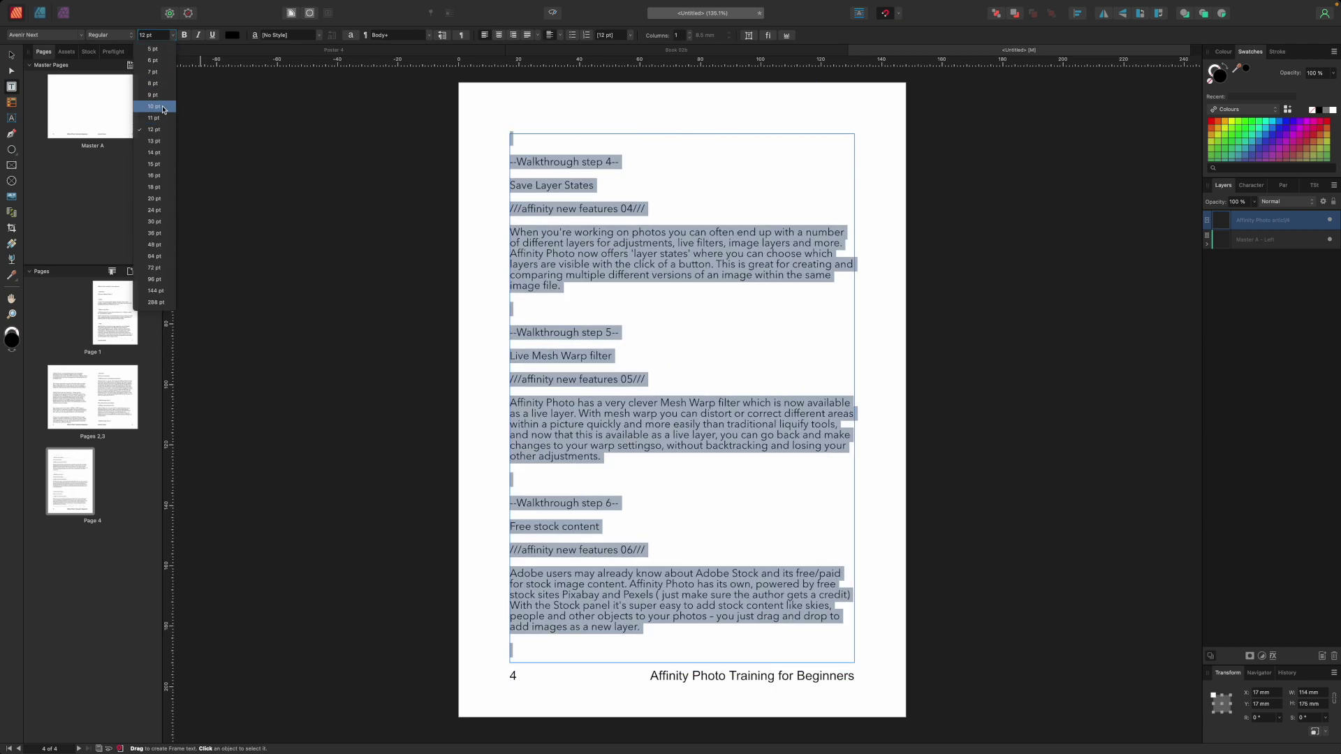
click(160, 107)
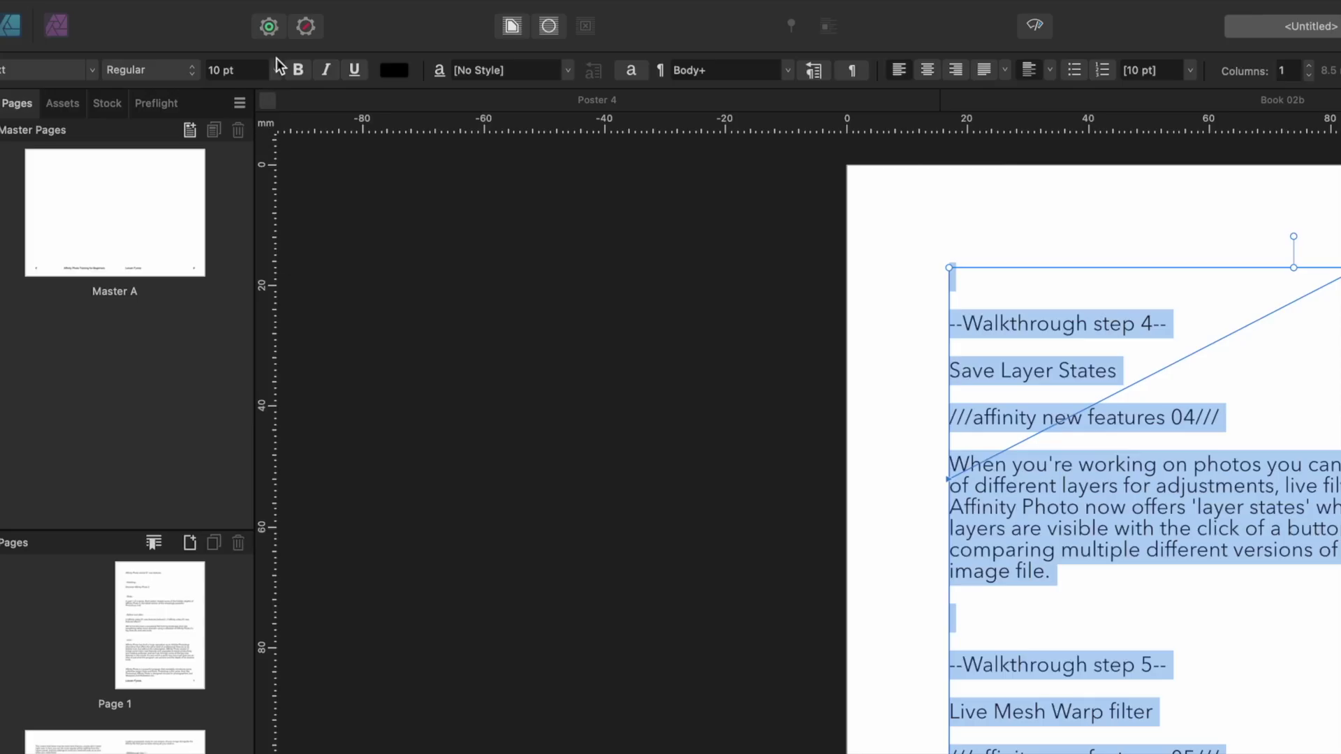
click(820, 72)
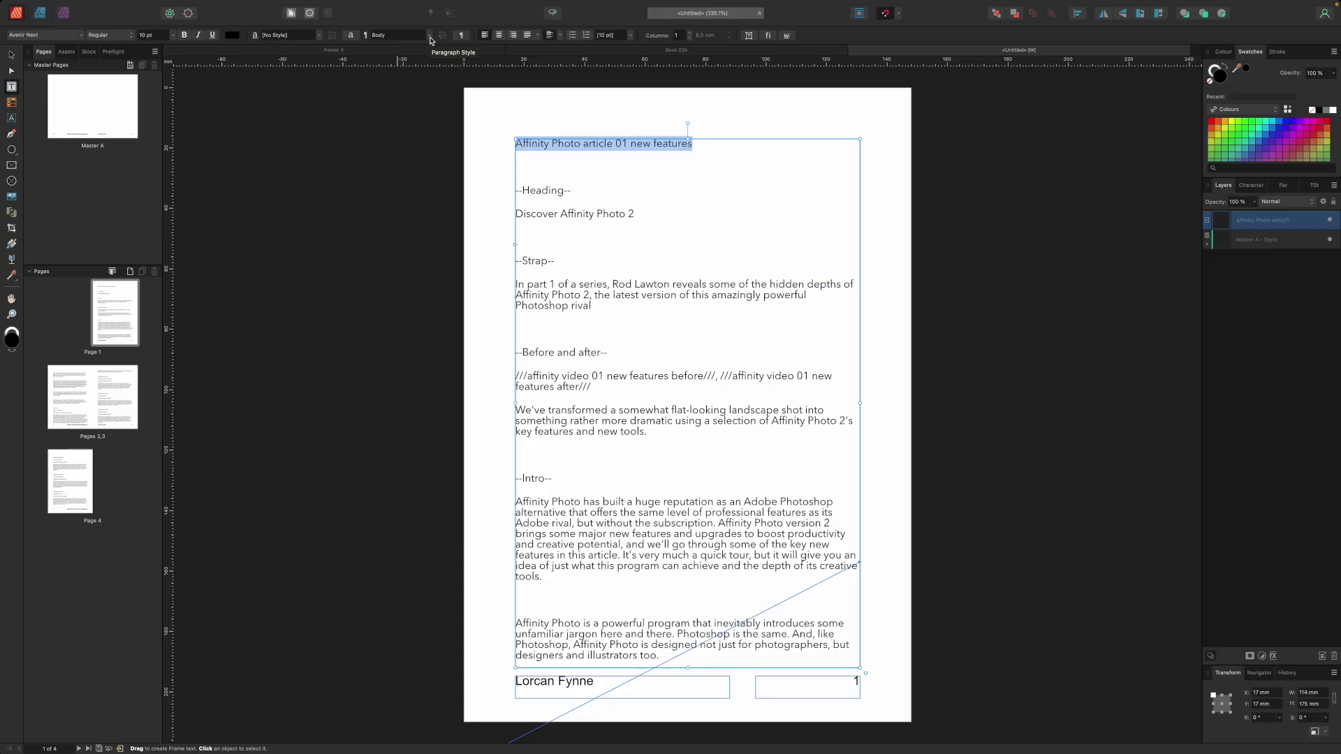
click(429, 35)
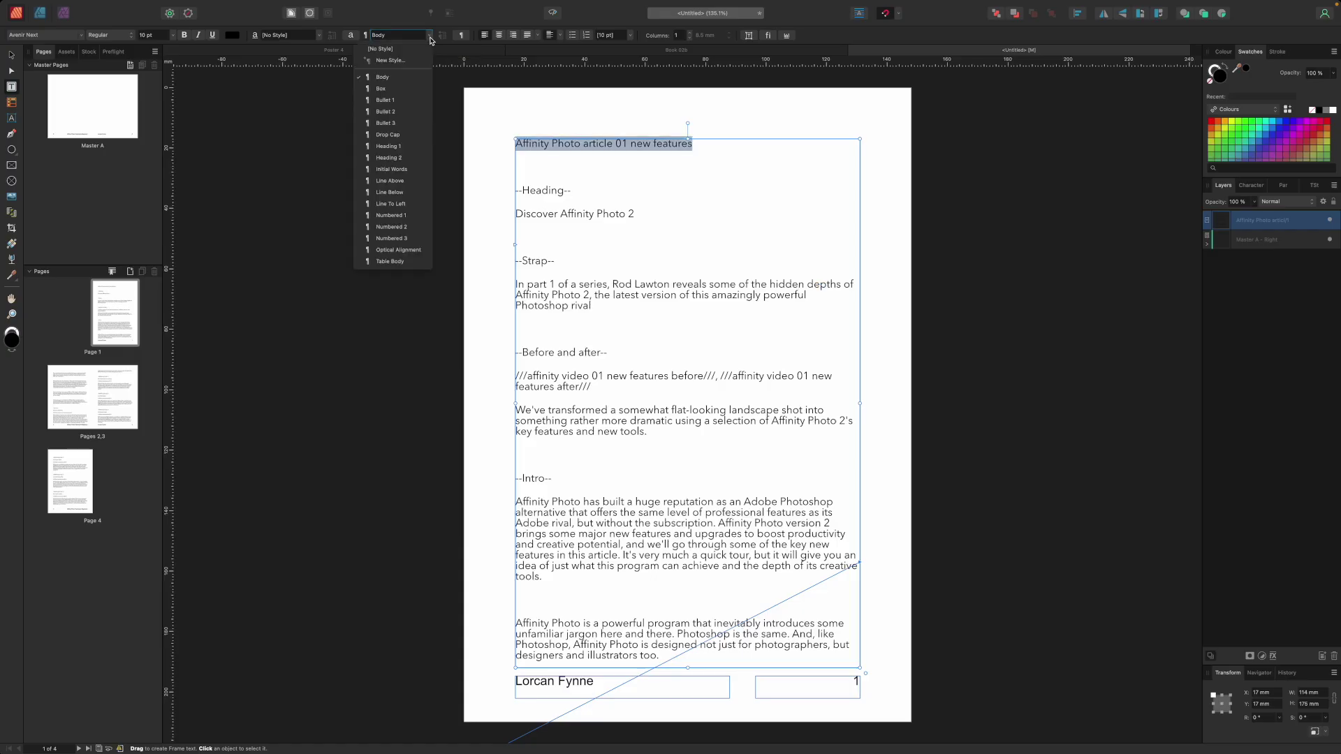
Step: Apply Heading 1 to the chapter title, left-align it, and set it in Avenir Next Regular
click(404, 147)
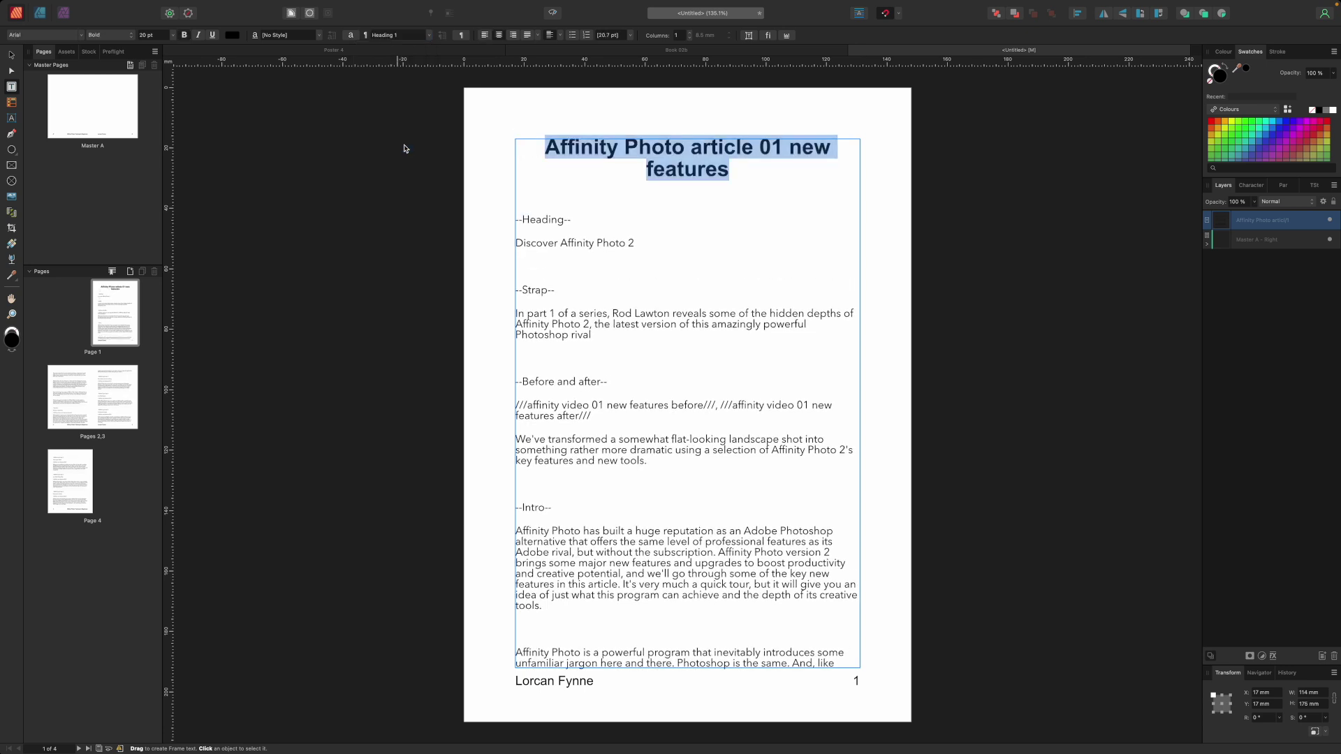
click(484, 36)
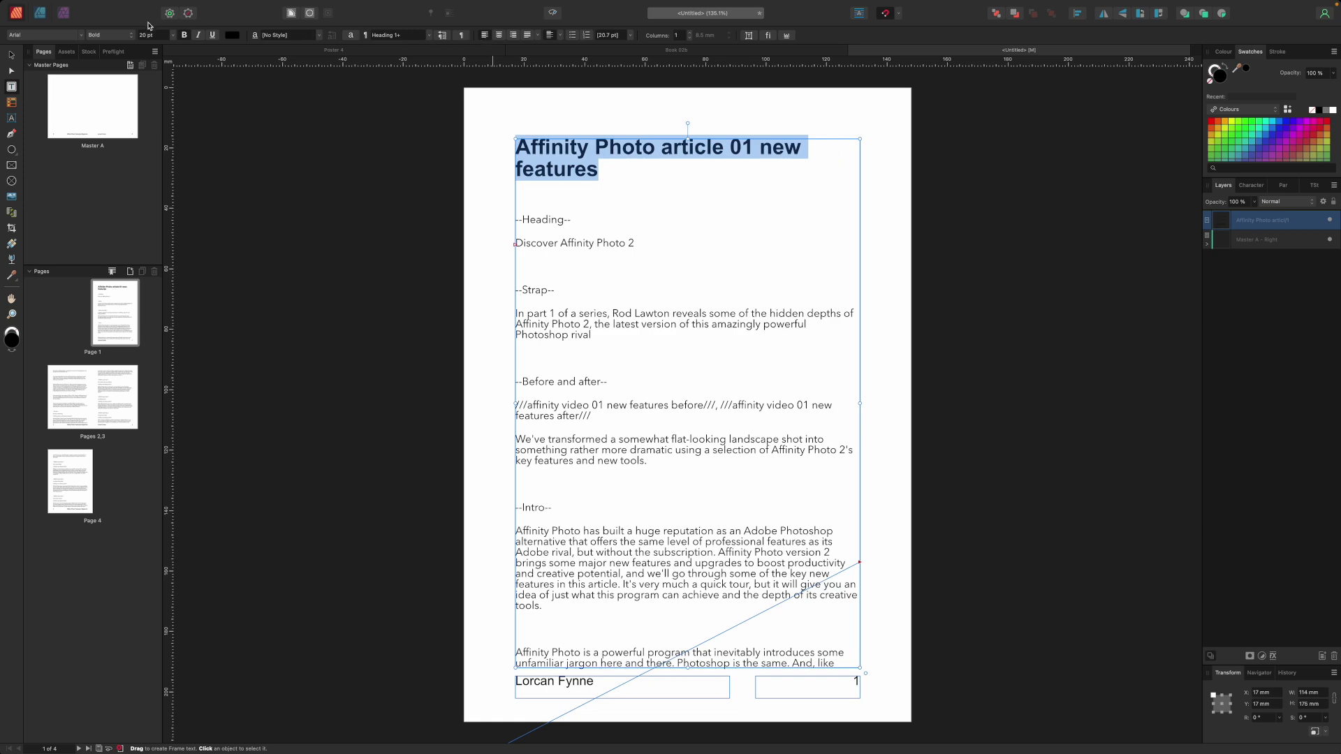
click(82, 36)
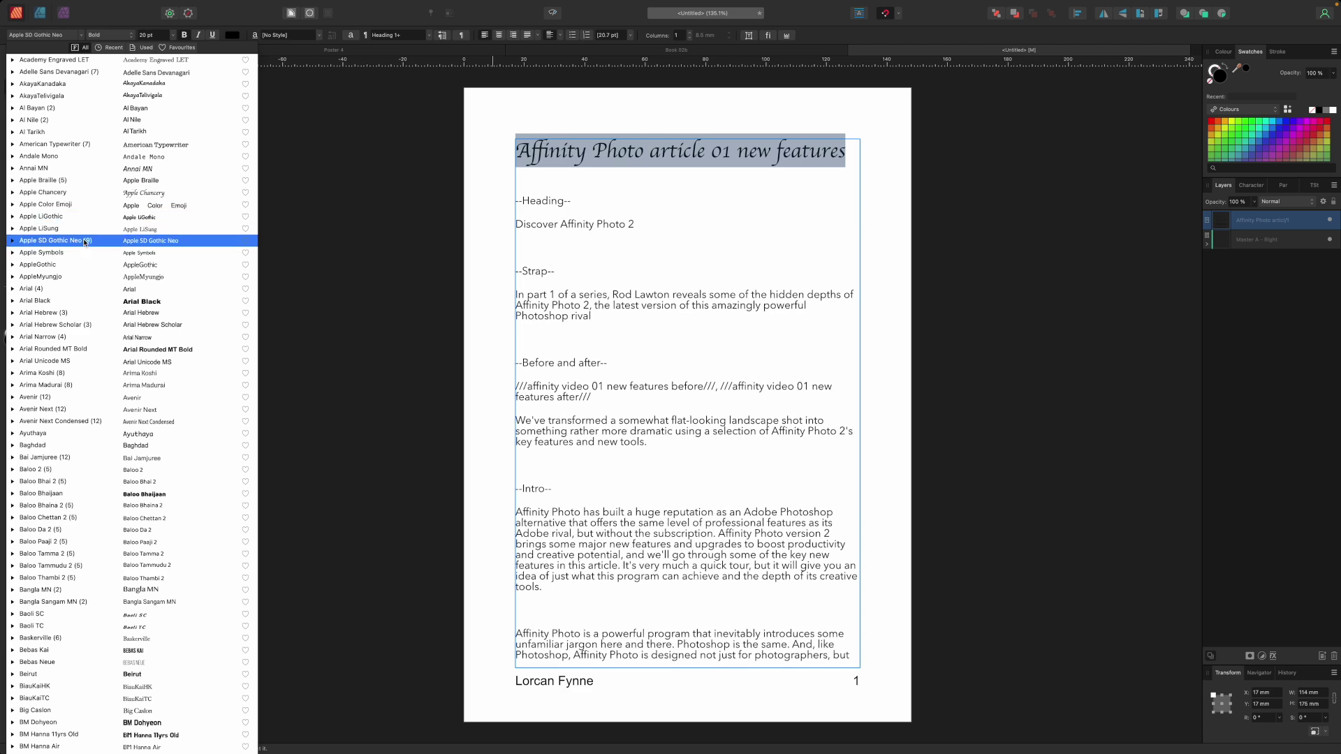
click(74, 411)
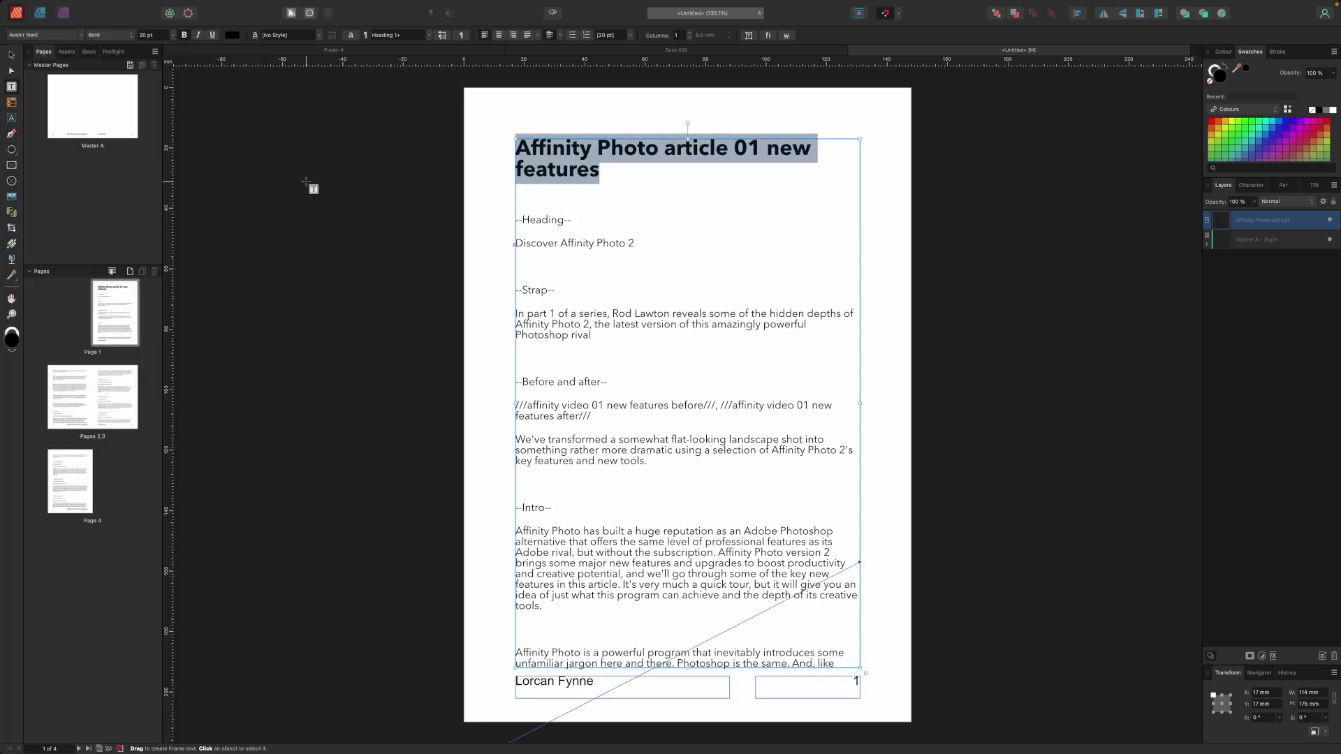
click(135, 36)
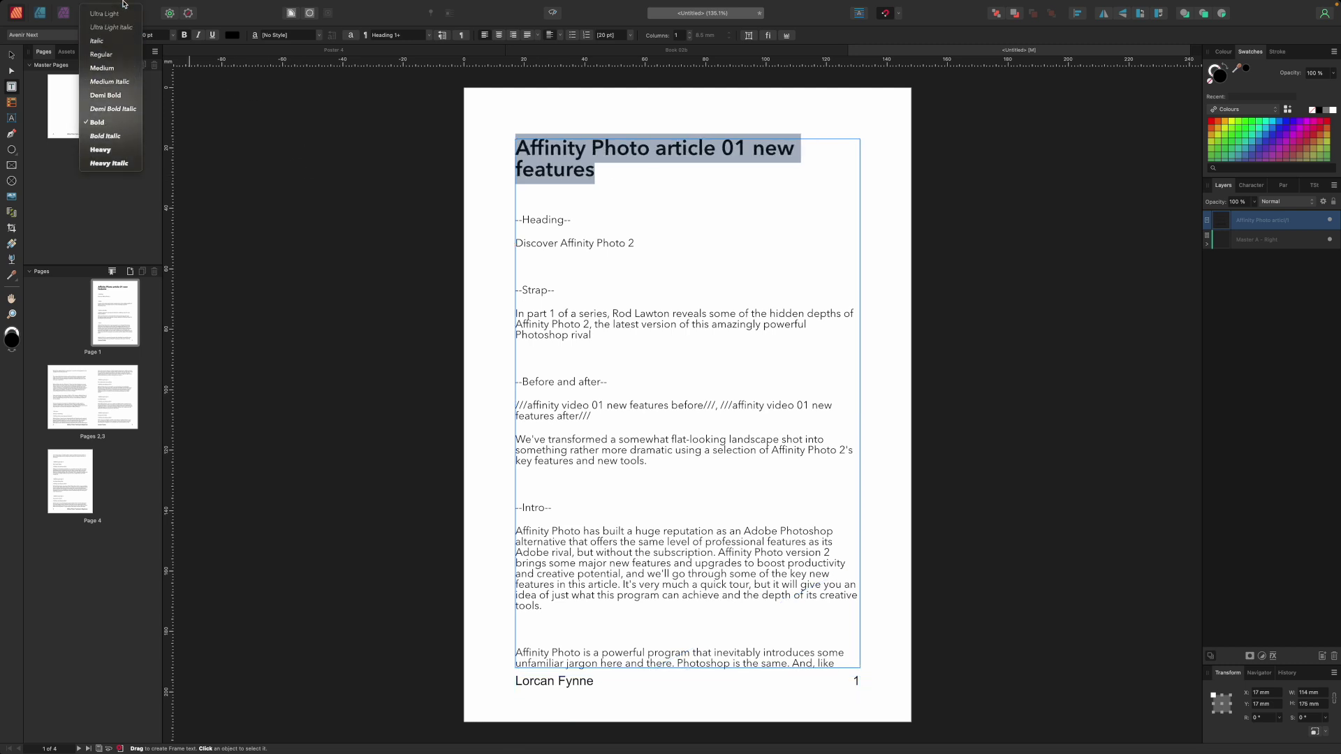
click(101, 55)
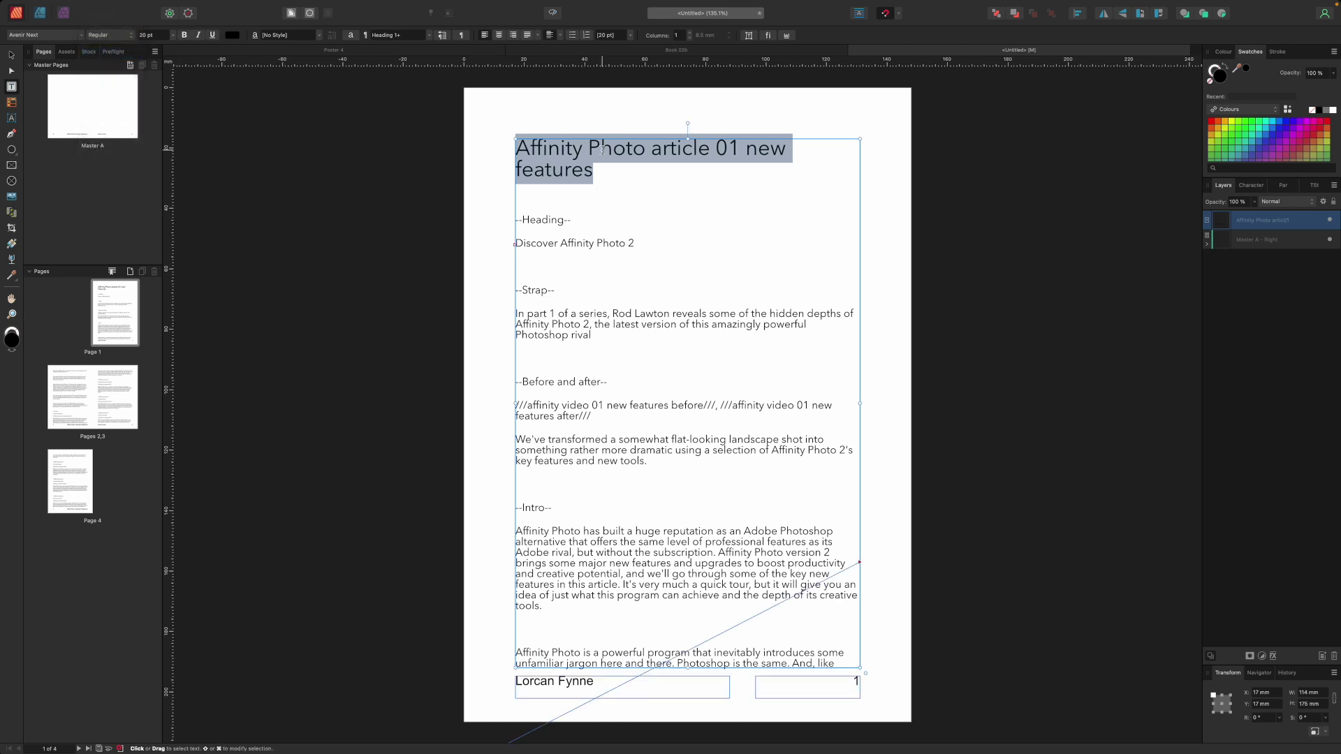
click(430, 36)
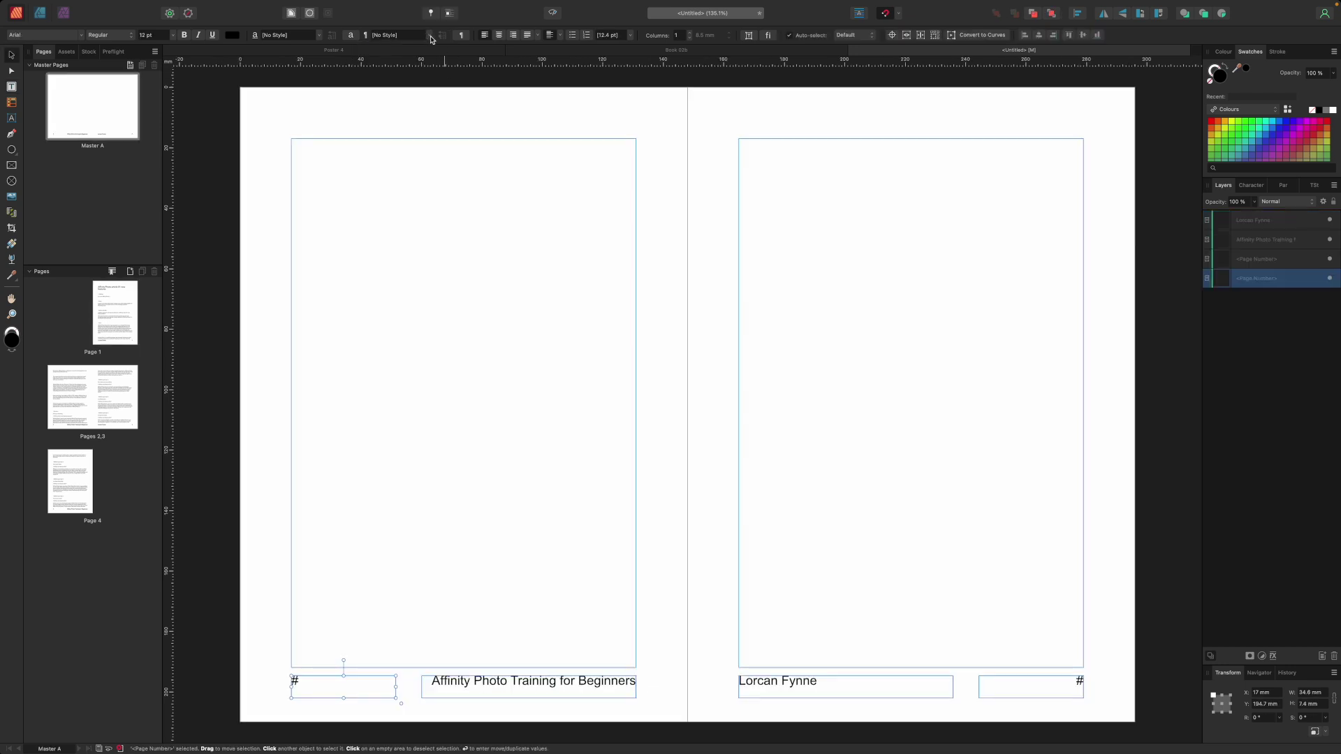
Step: Apply the Body style to the master page number and 'Affinity Photo Training for Beginners' footer
click(430, 35)
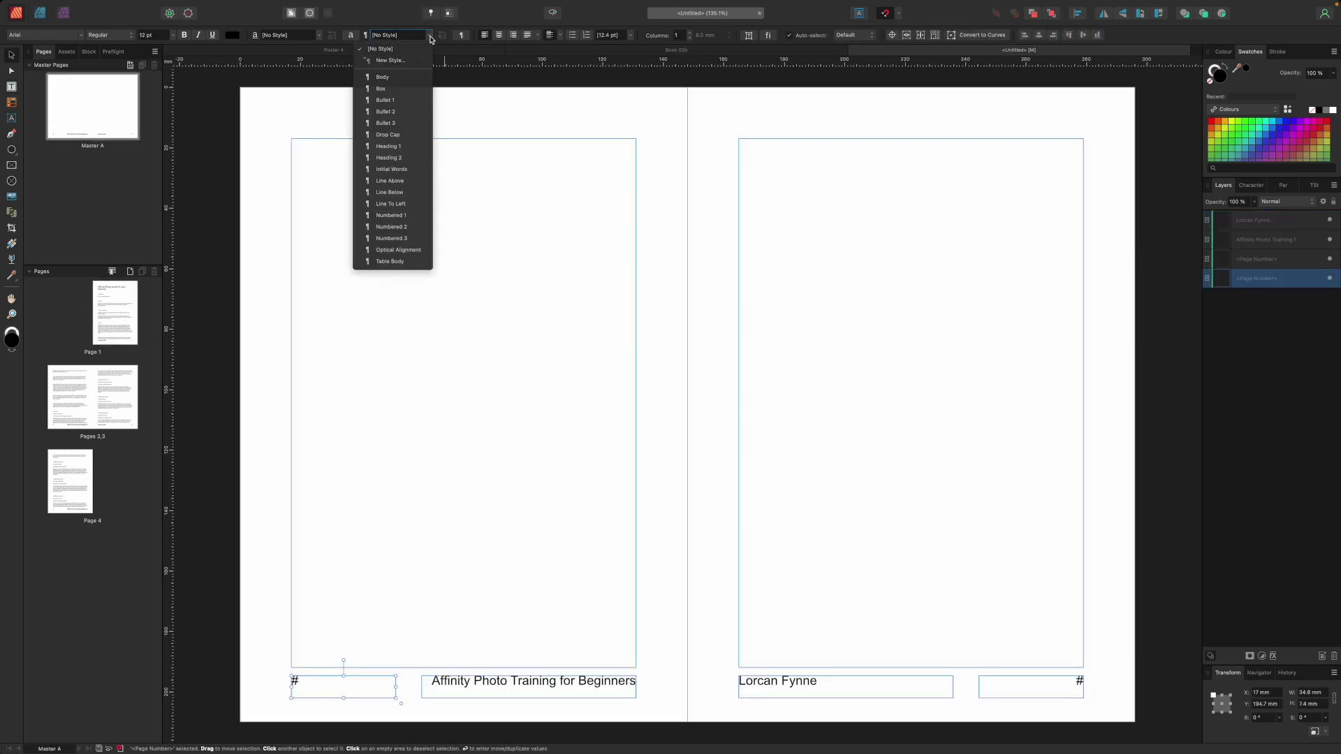
click(382, 77)
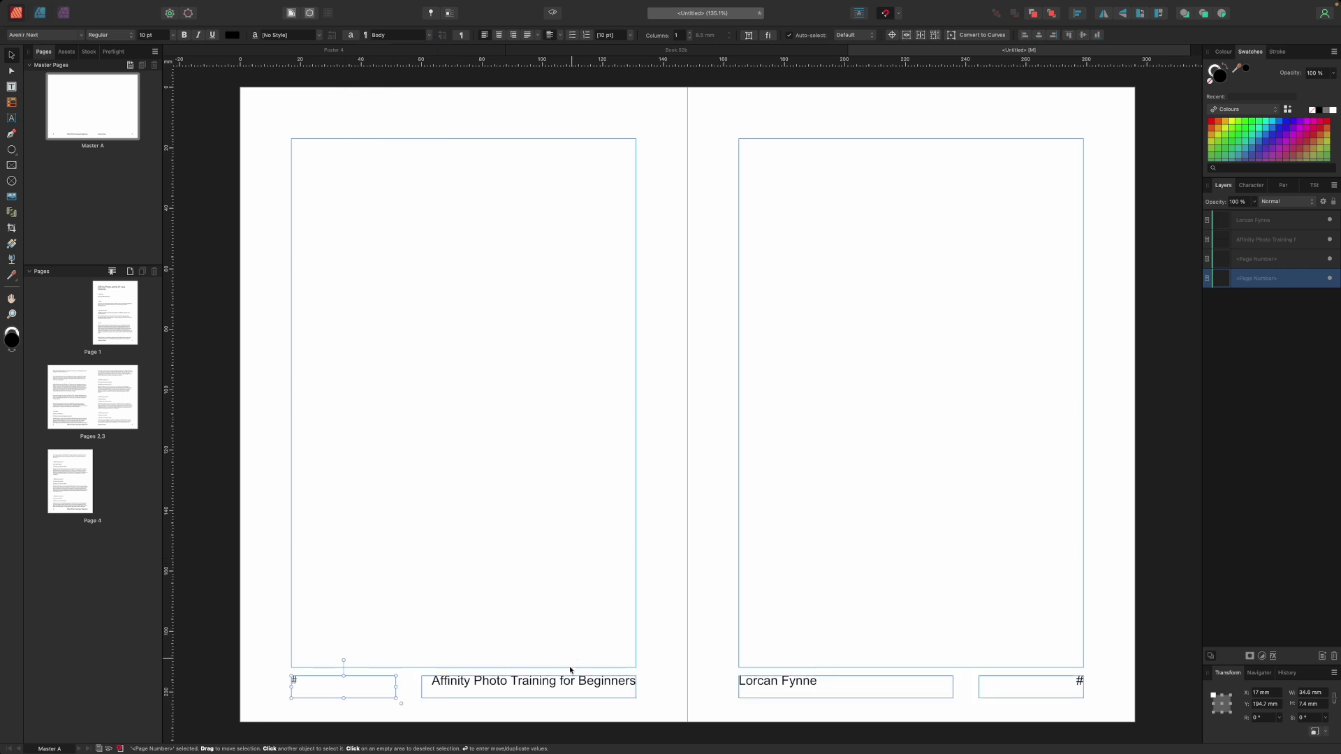
click(566, 688)
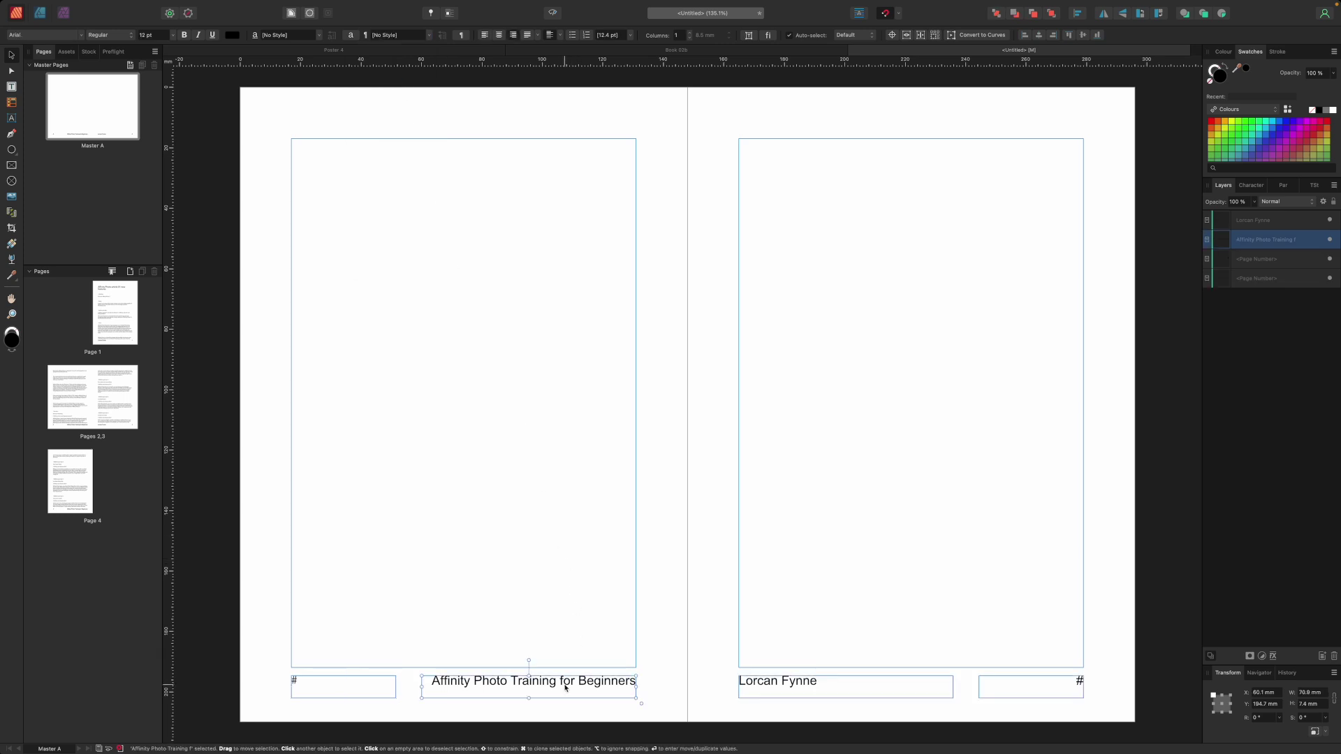
click(429, 36)
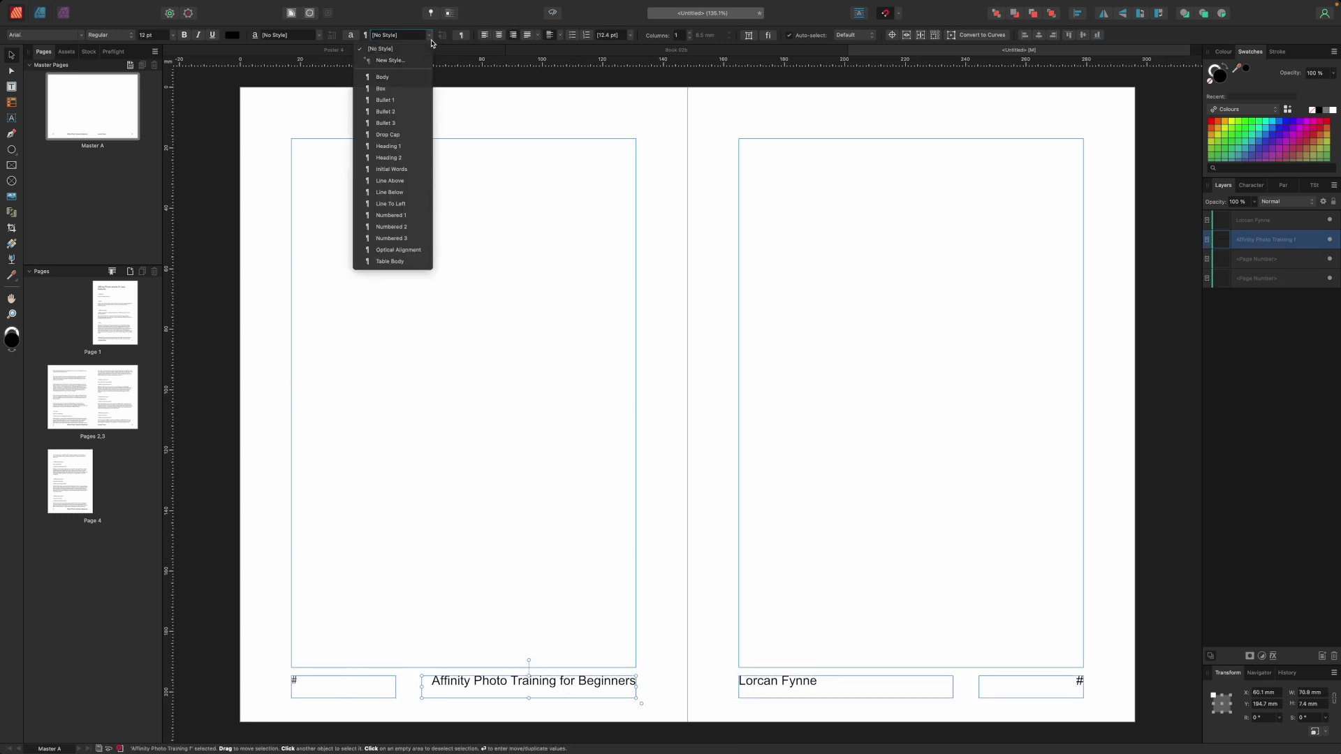
click(402, 79)
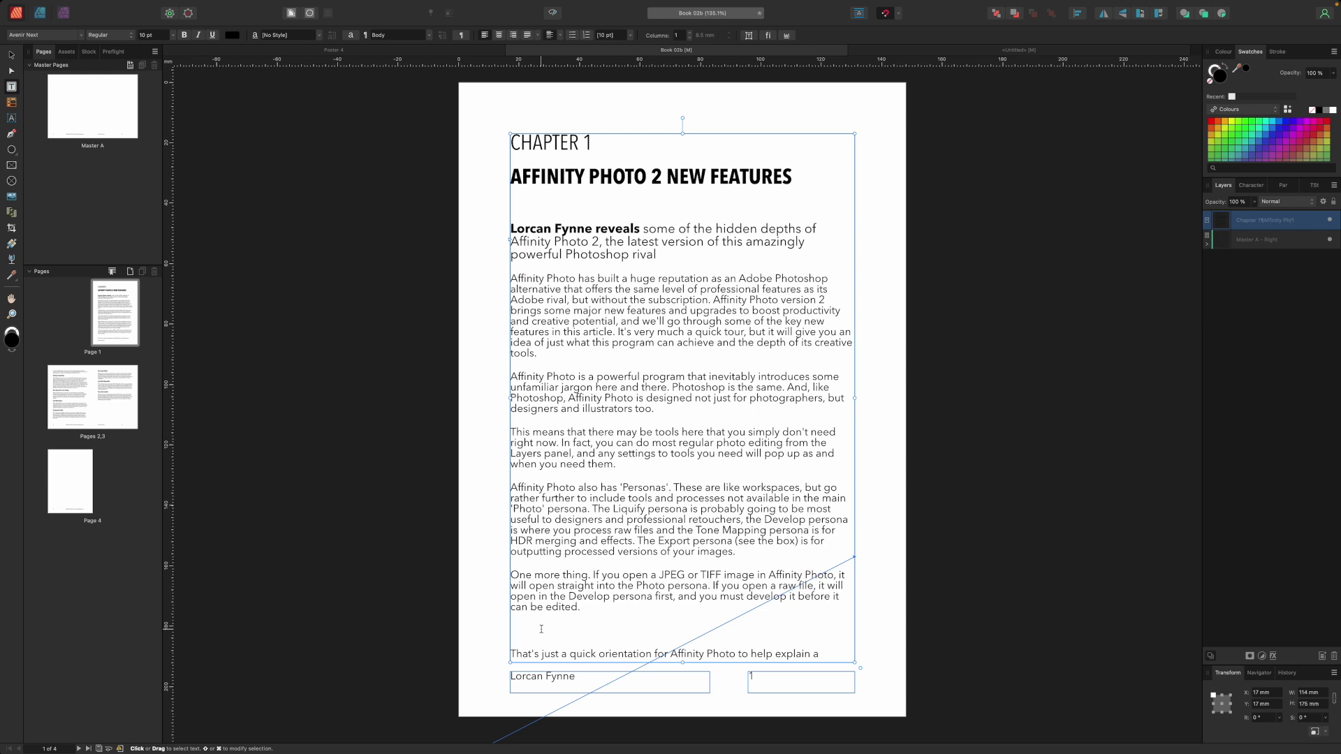
Step: Delete the blank paragraph, insert a frame break after the intro, and return to Page 1
key(BackSpace)
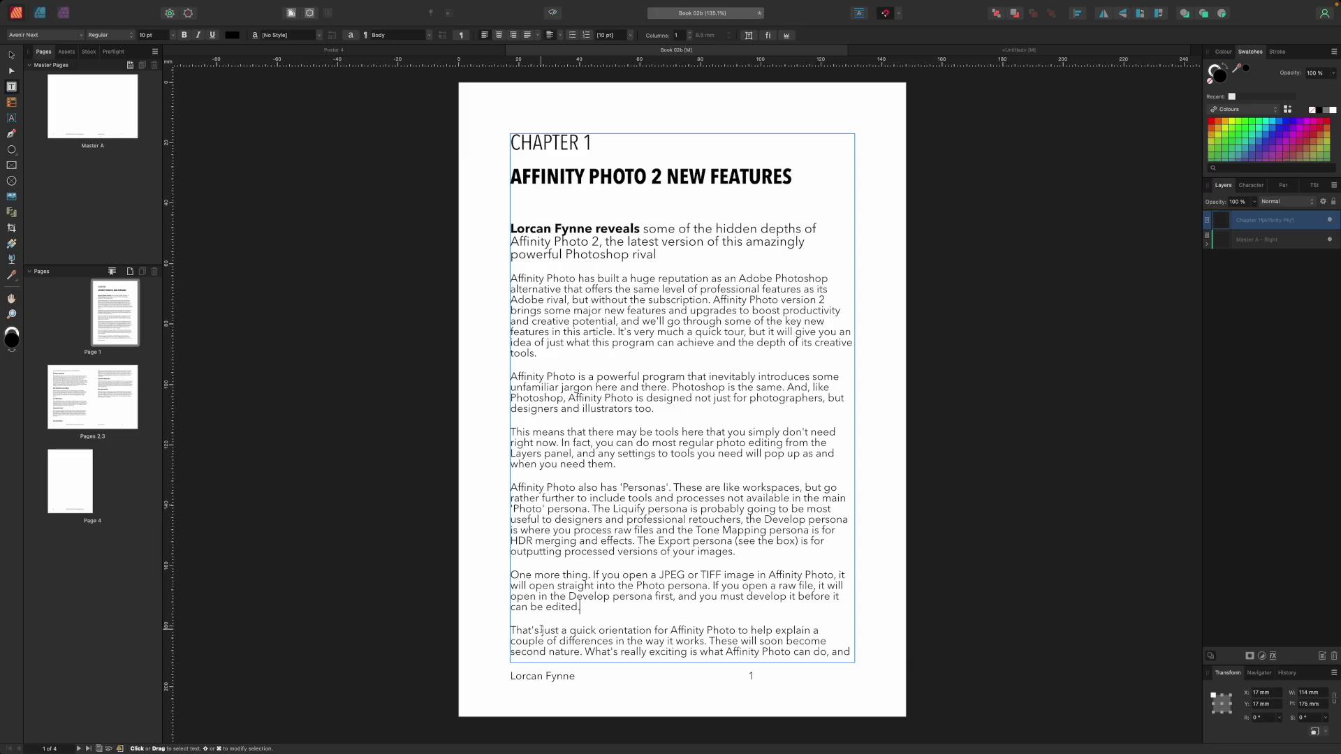
key(Escape)
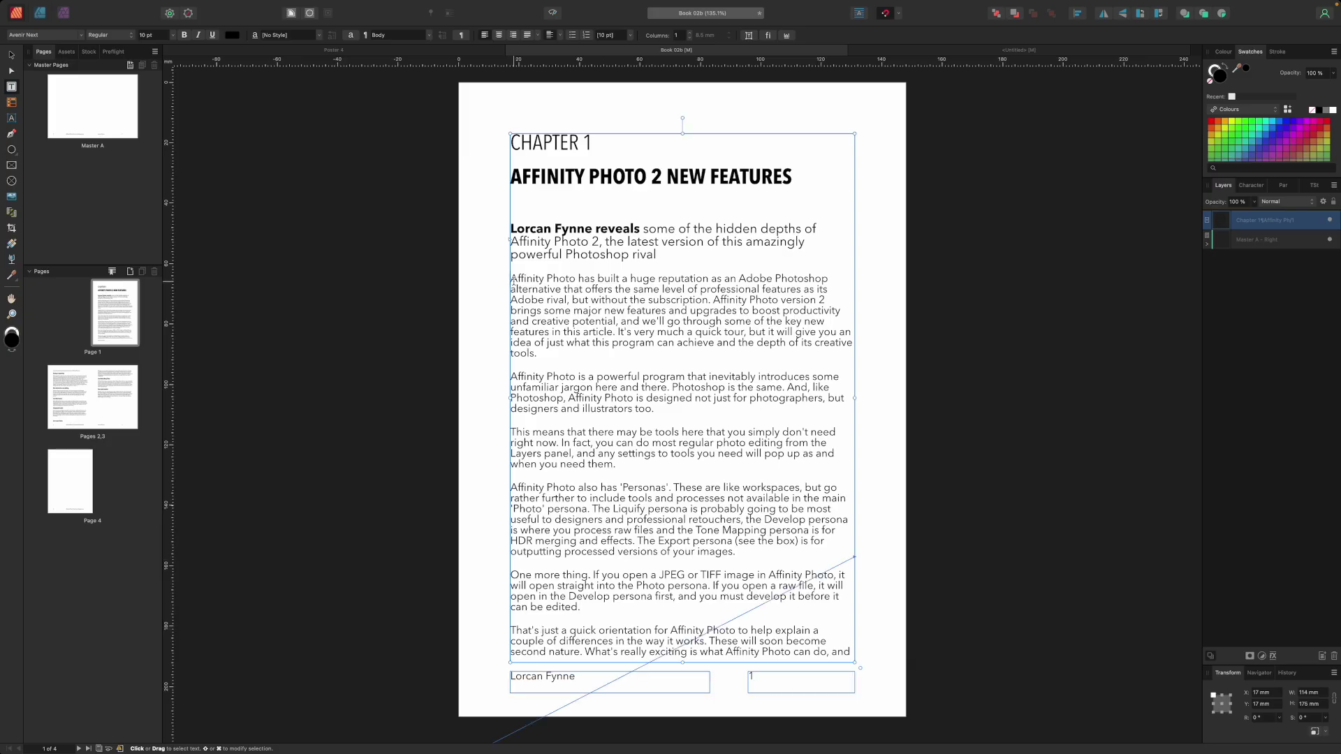
click(199, 6)
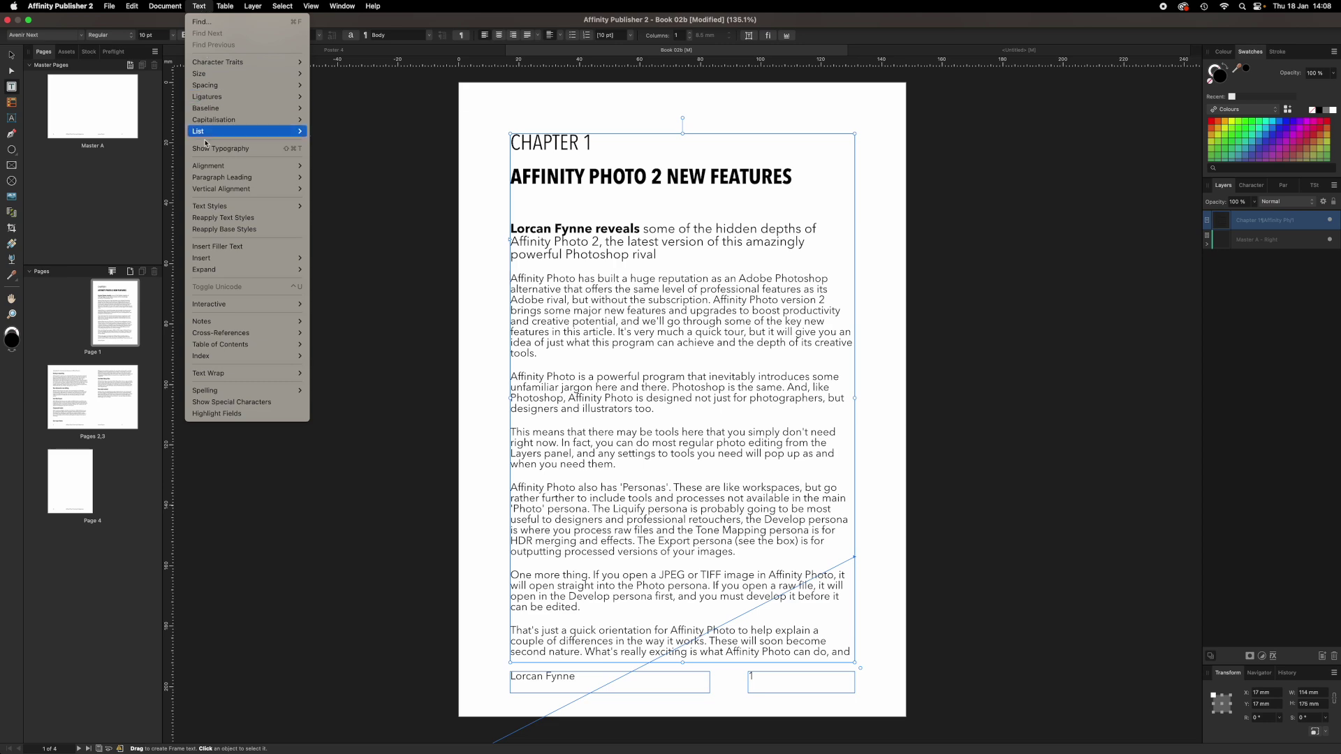
mouse_move(203, 260)
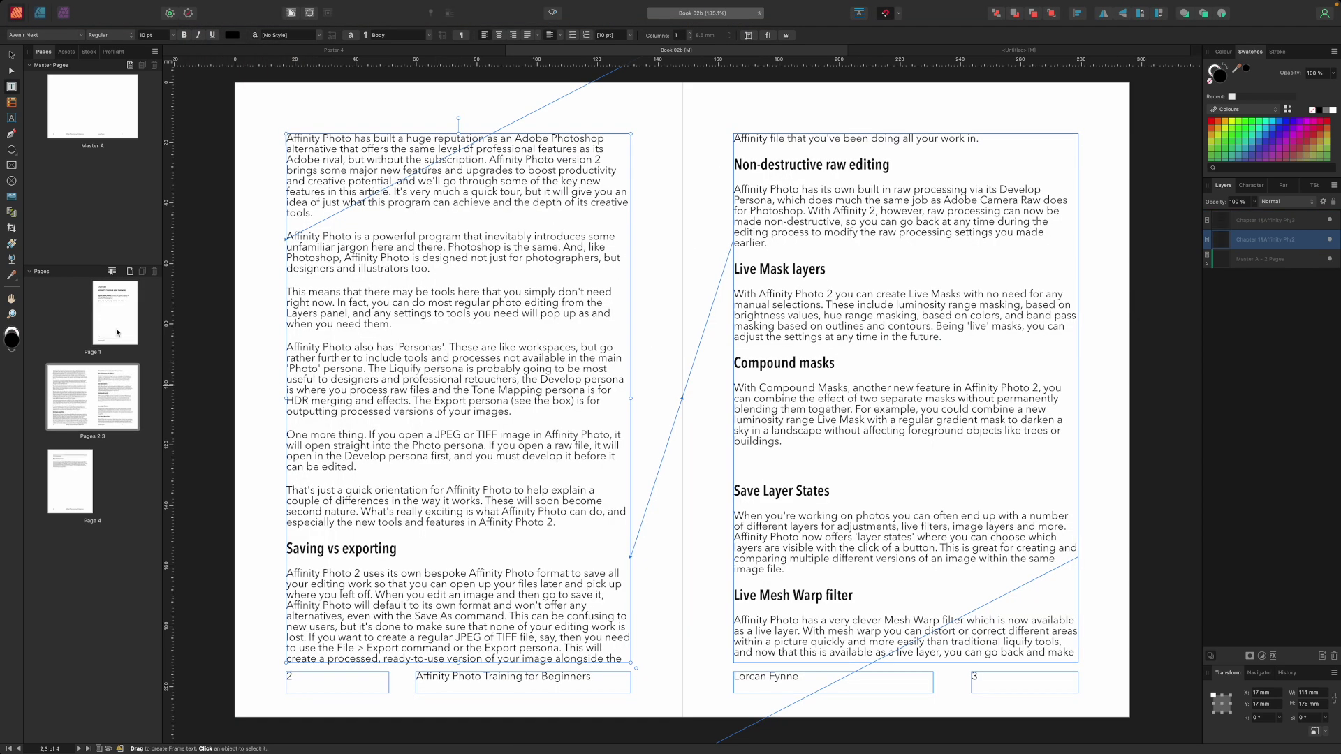
click(118, 333)
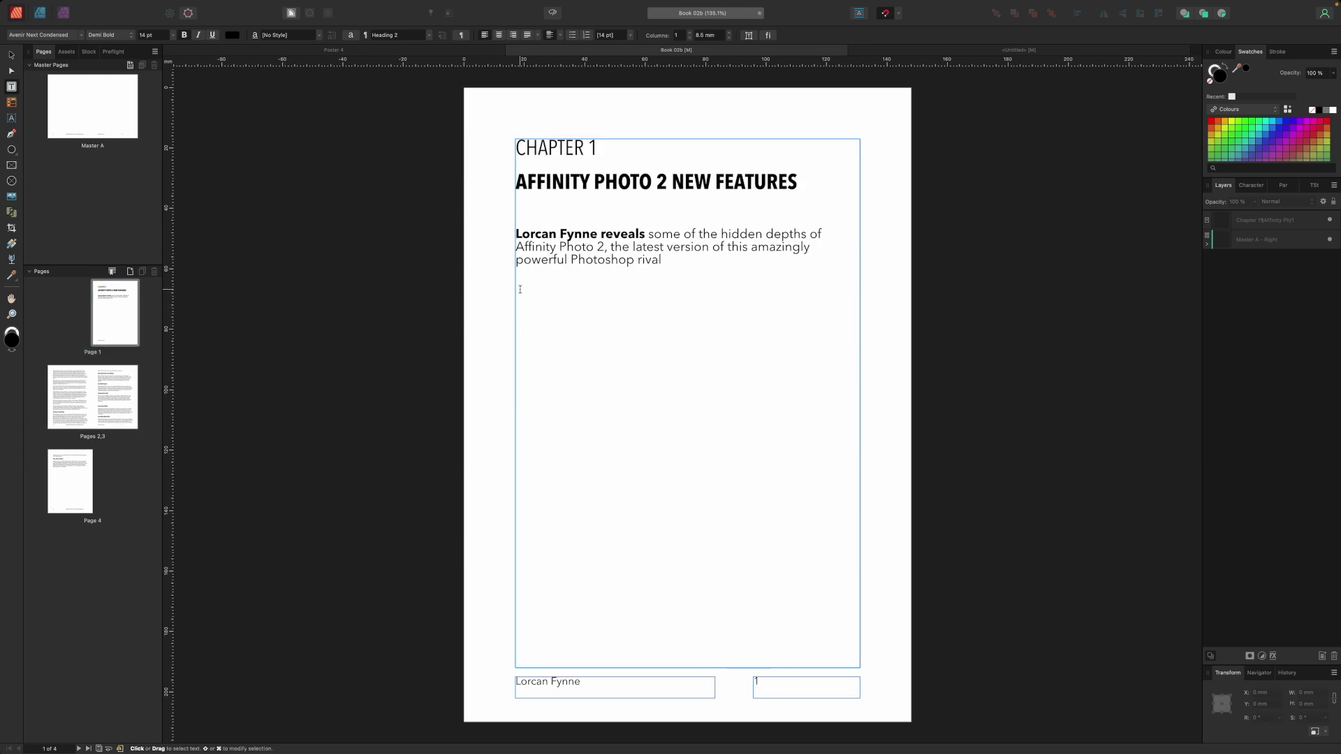
Step: Draw a picture frame below the intro and place 'affinity new features boxout.jpg' in it
click(11, 165)
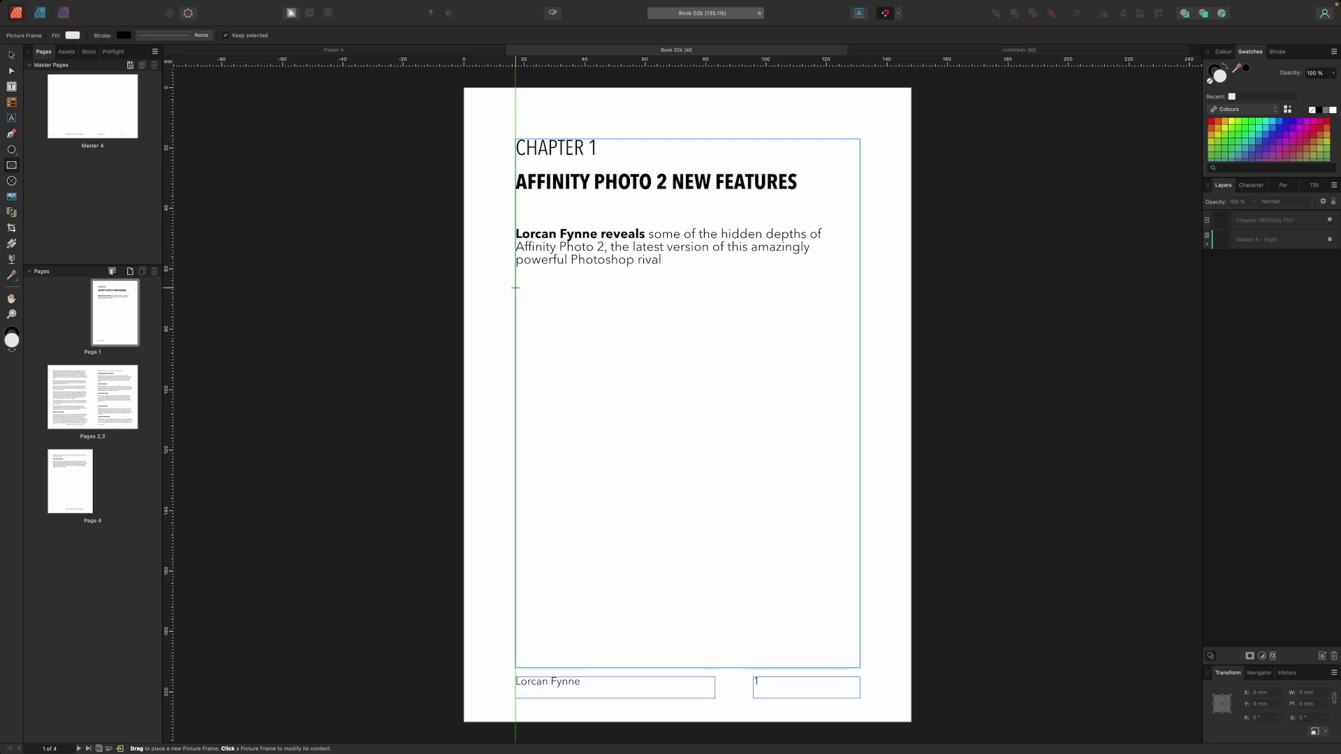
mouse_move(516, 288)
mouse_down()
mouse_move(853, 485)
mouse_move(860, 524)
mouse_up()
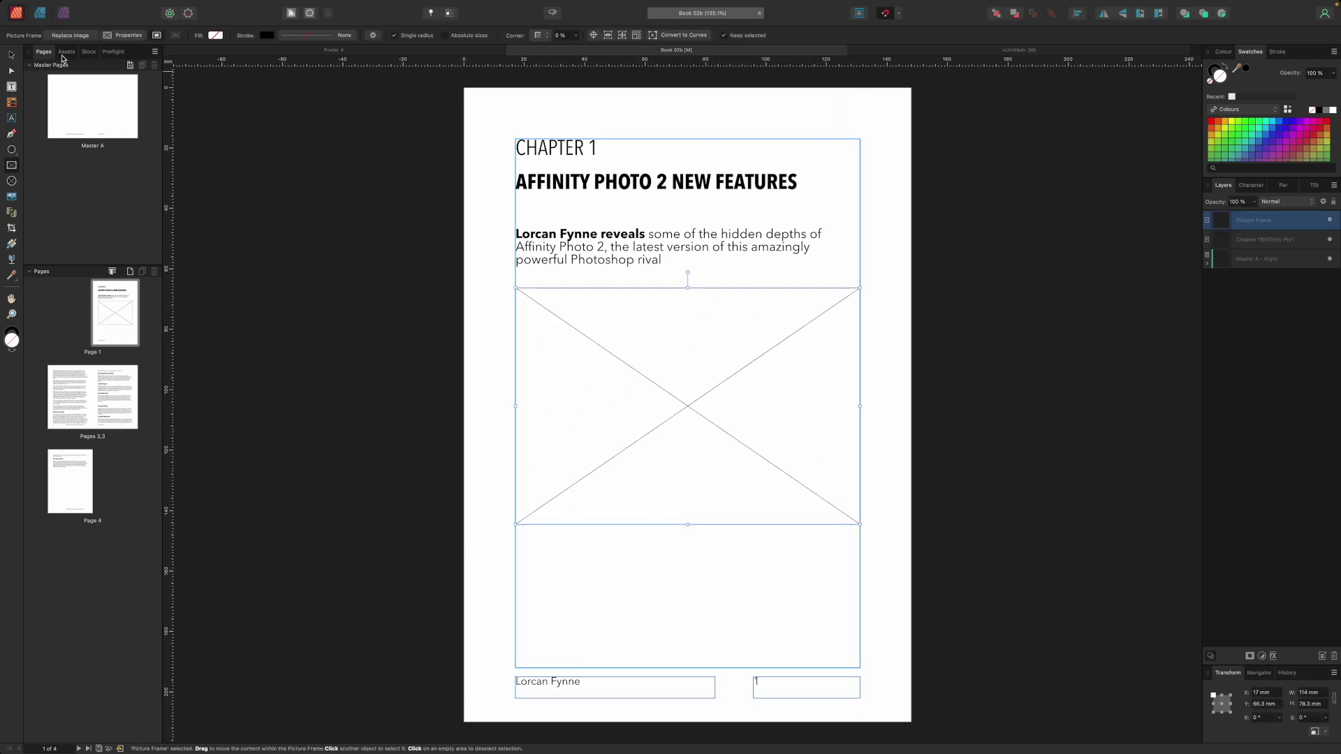
click(110, 6)
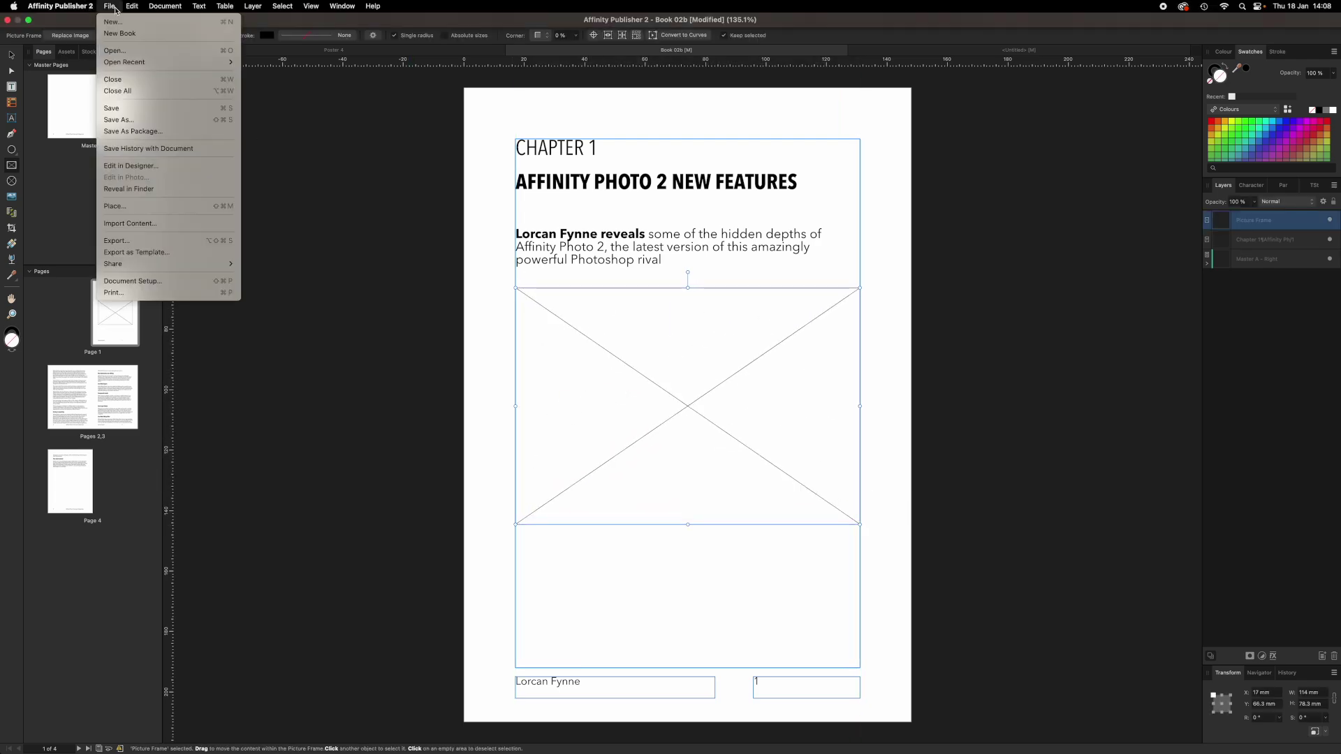
click(111, 206)
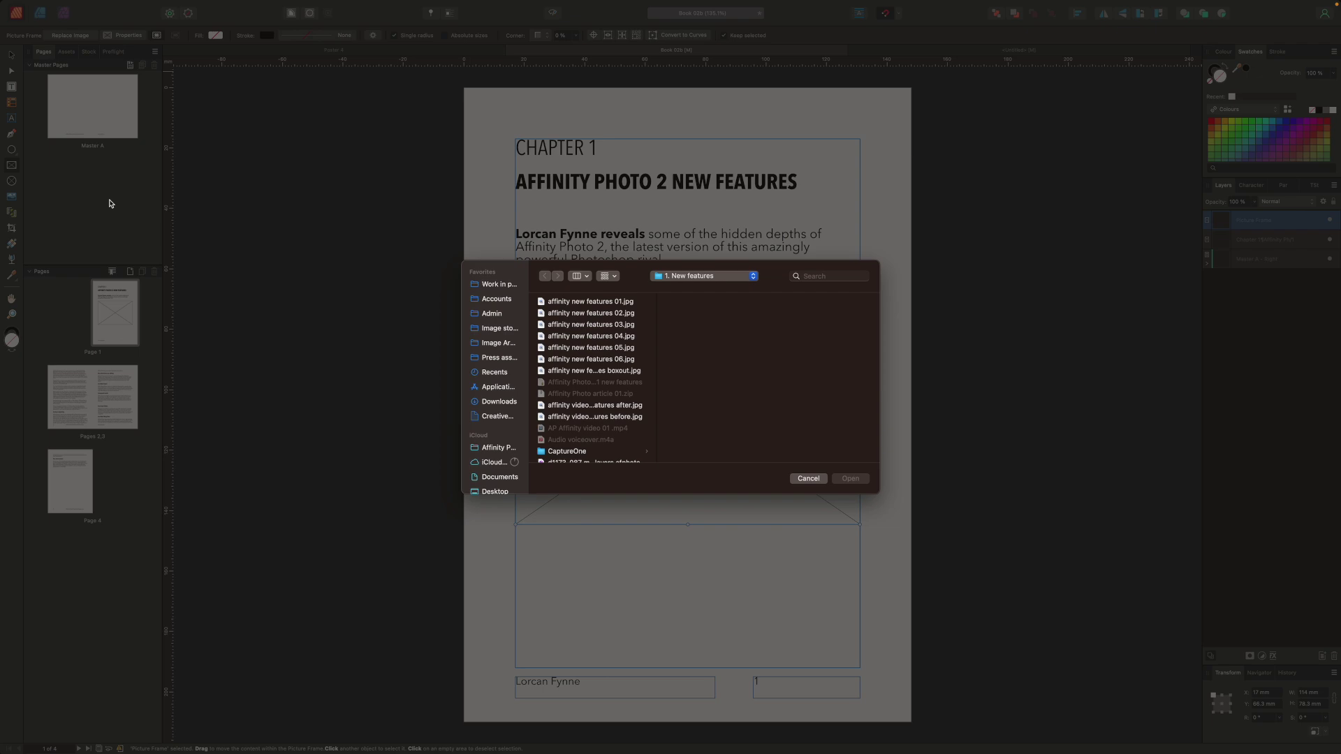
click(633, 371)
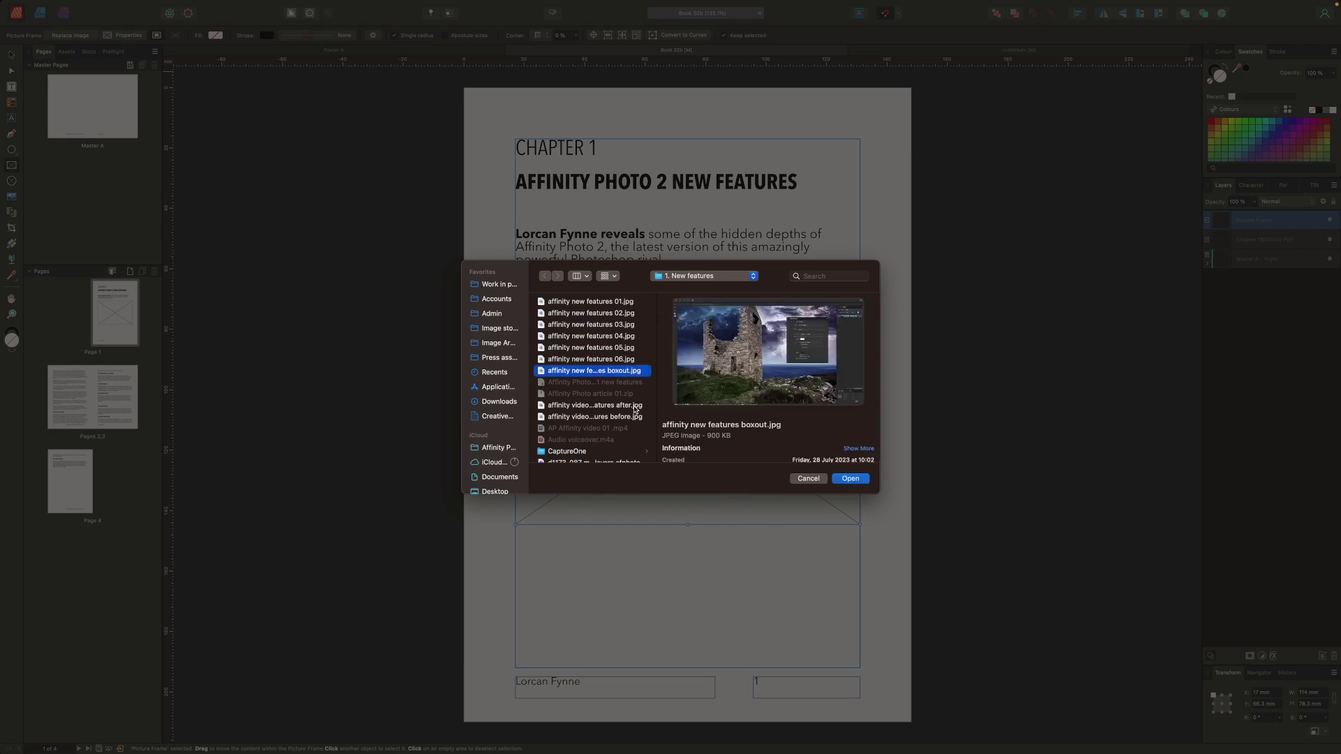
click(594, 405)
click(860, 479)
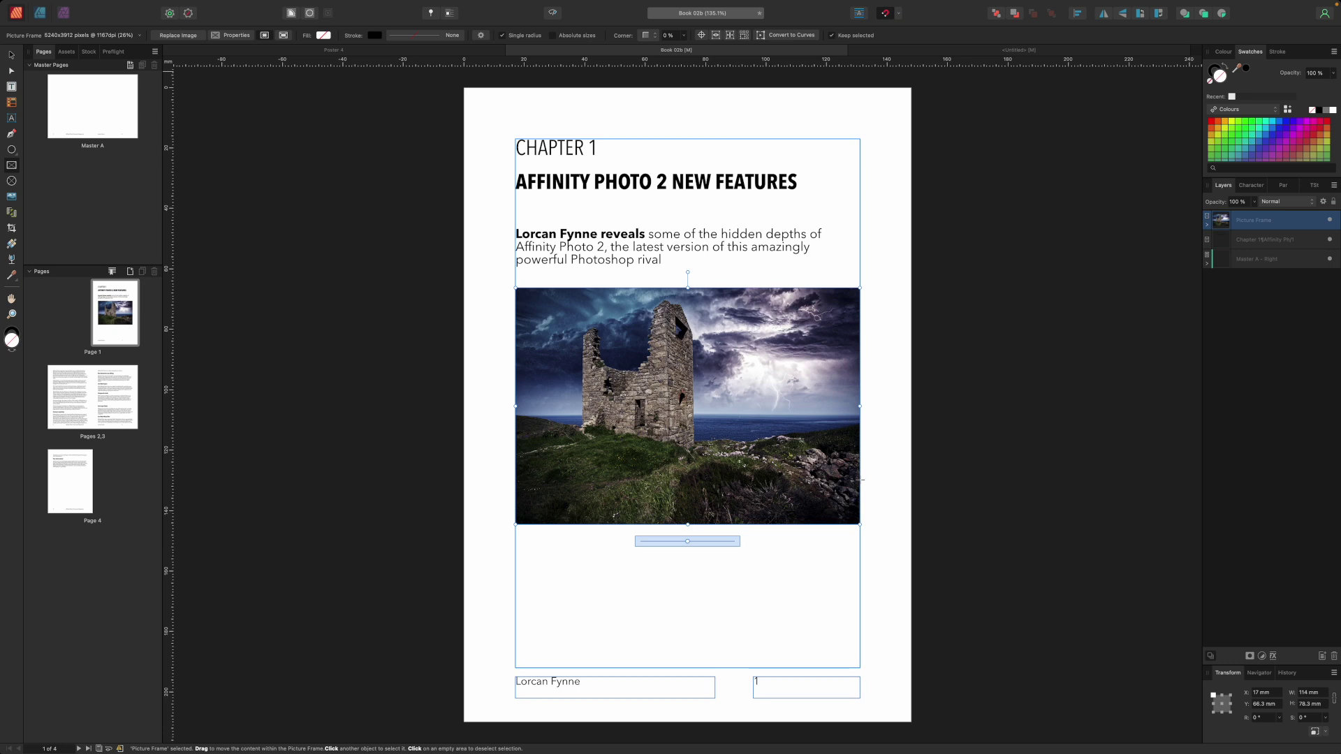
scroll(862, 479, left, 2)
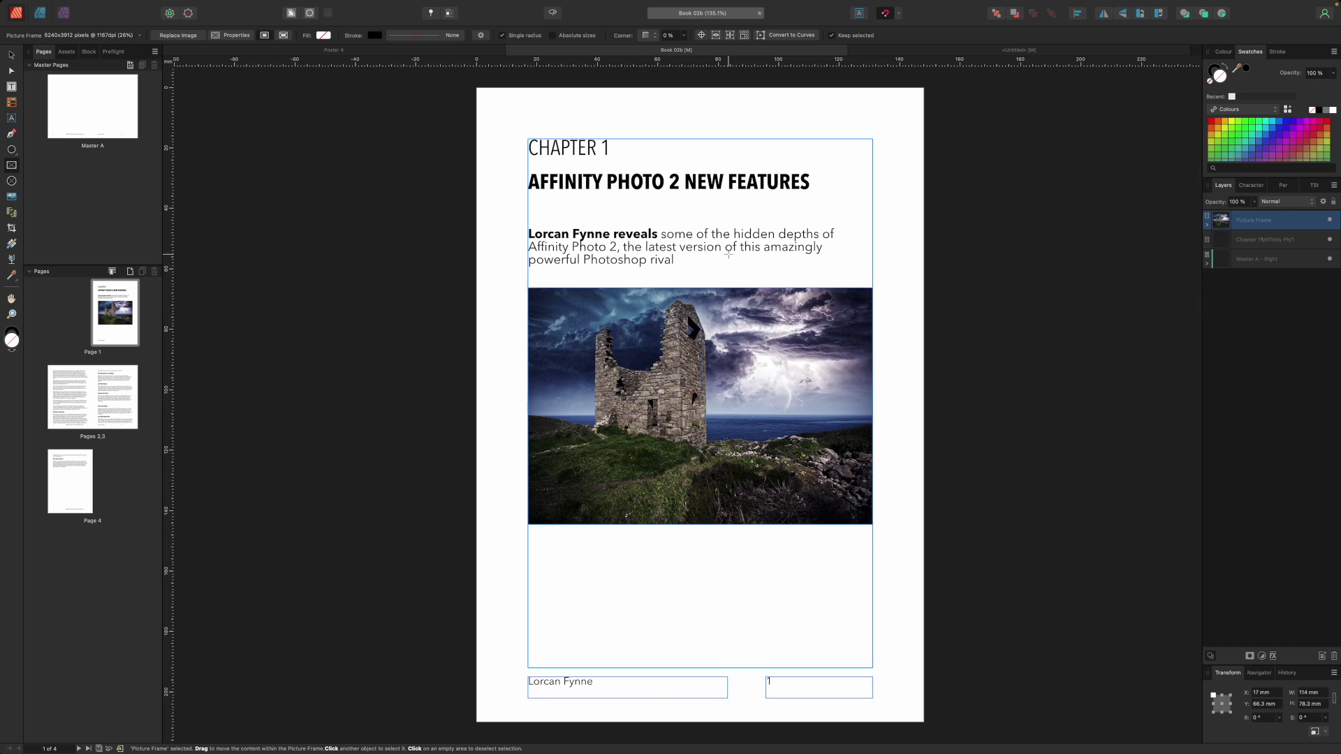
scroll(729, 255, right, 2)
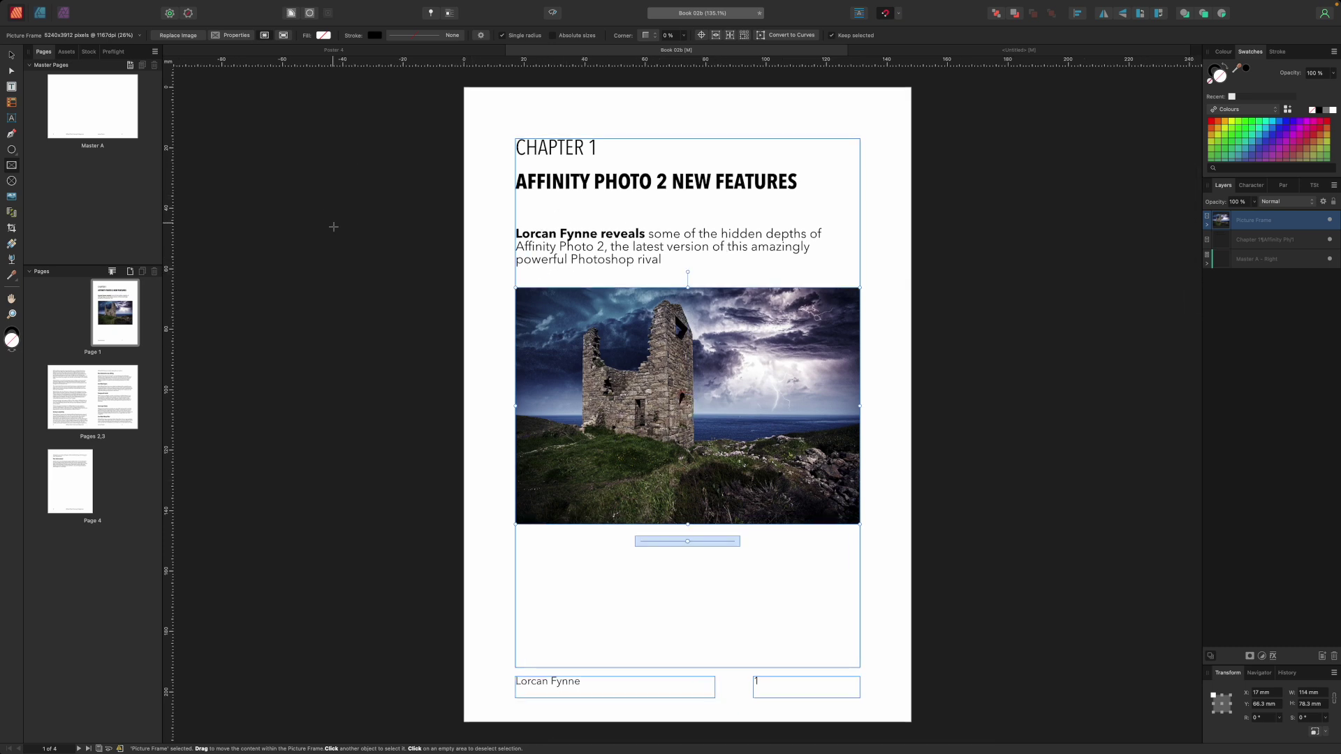
Step: In the Add Pages dialog, set 4 pages inserted before page 4 using Master A
click(130, 273)
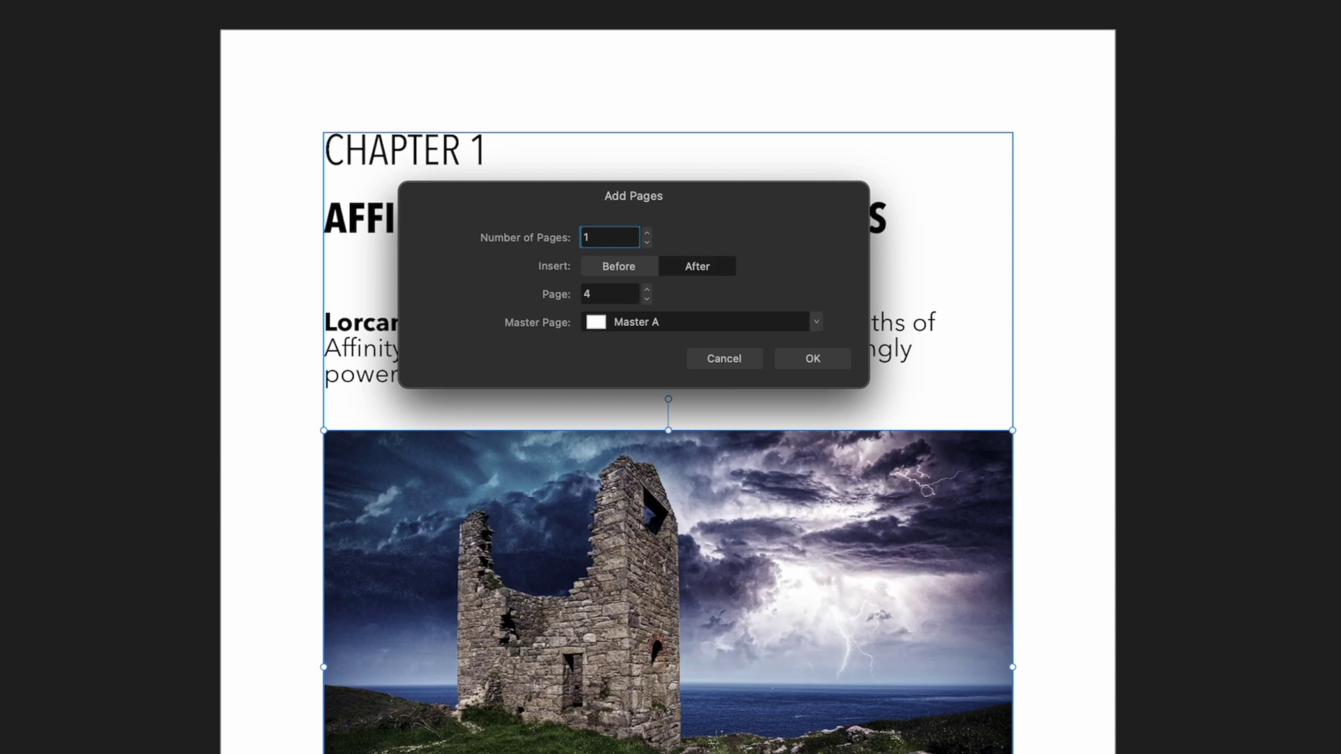
click(647, 233)
click(647, 233)
click(625, 267)
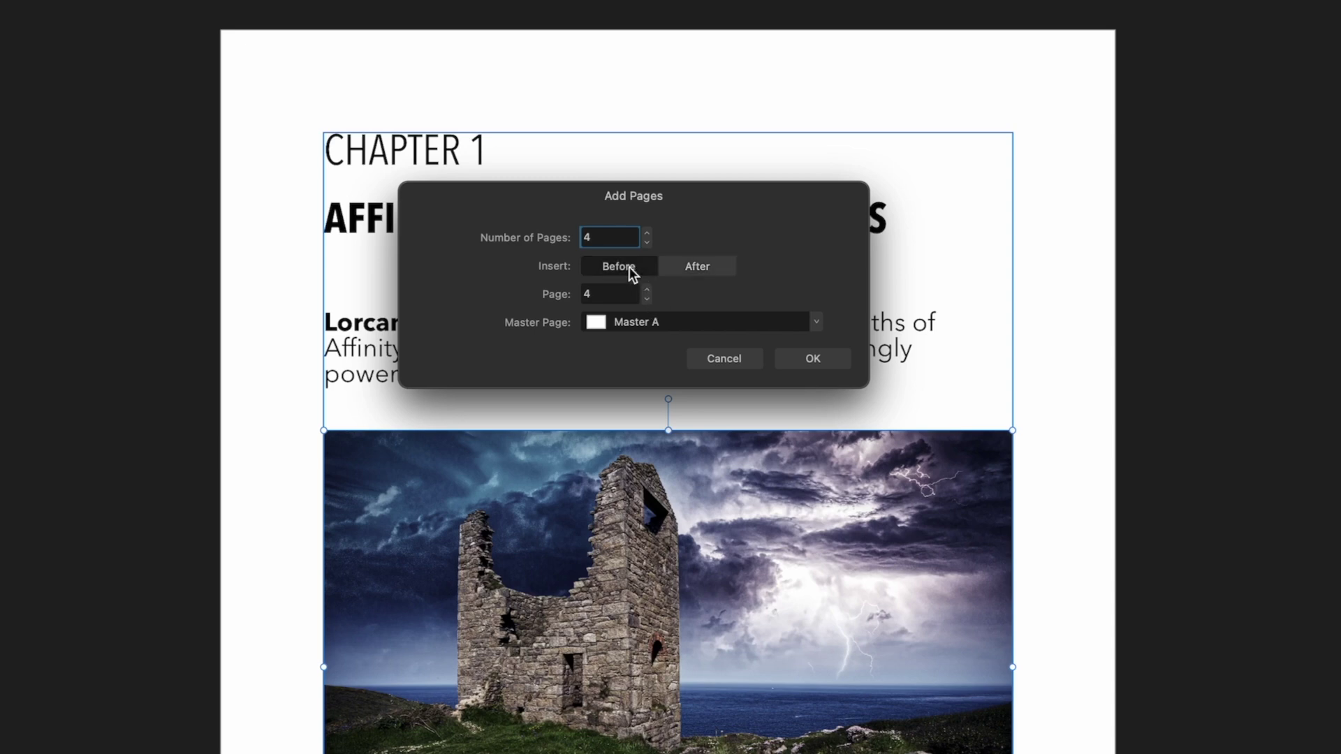